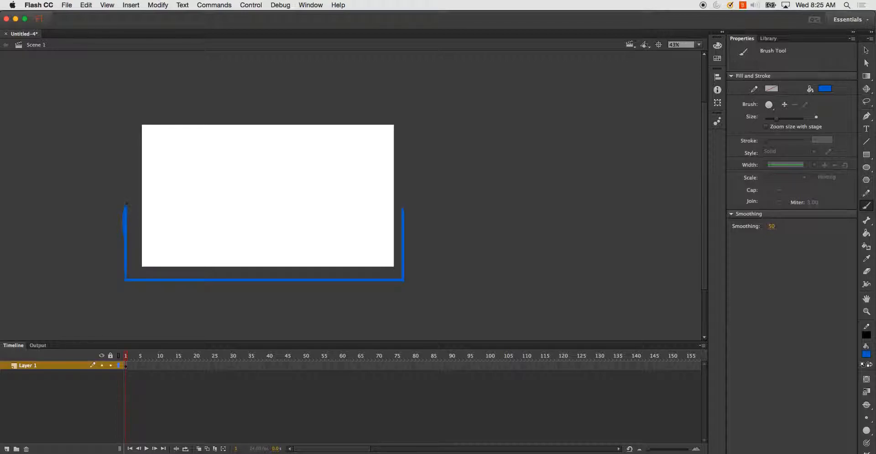
- Brush a wavy water surface with three crests across the container on frame 1
mouse_move(127, 200)
left_mouse_down()
mouse_move(158, 218)
mouse_move(189, 196)
mouse_move(225, 220)
mouse_move(250, 210)
mouse_move(266, 188)
mouse_move(299, 216)
mouse_move(321, 211)
mouse_move(337, 187)
mouse_move(361, 213)
mouse_move(403, 208)
left_mouse_up()
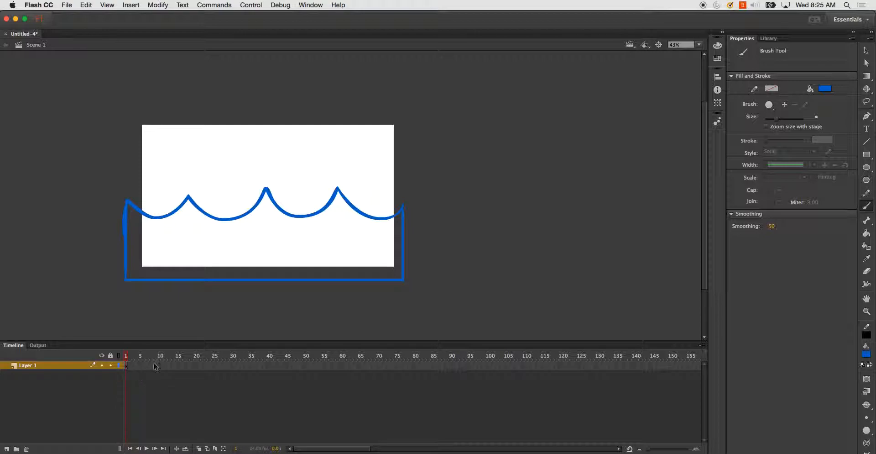
- Insert a blank keyframe at frame 12 and turn on onion skinning
left_click(168, 366)
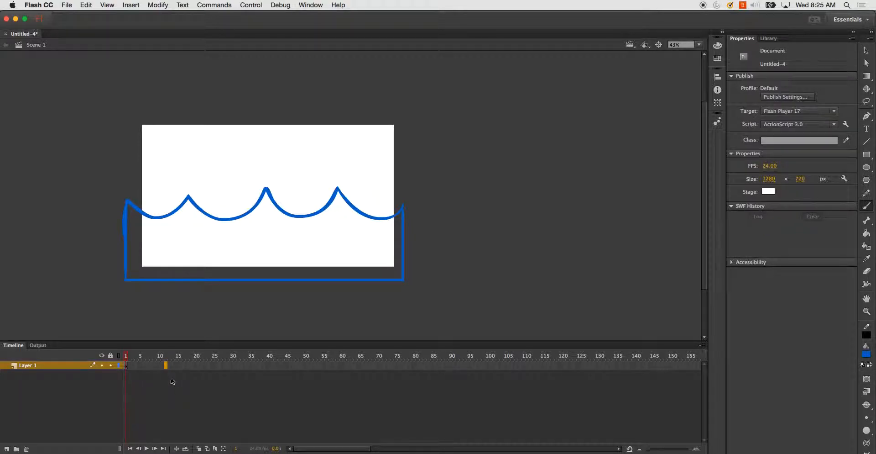
key("F7")
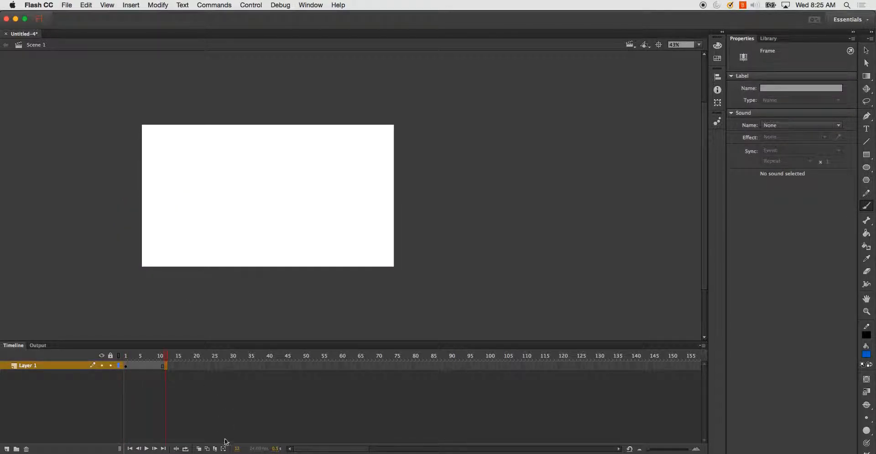
left_click(199, 449)
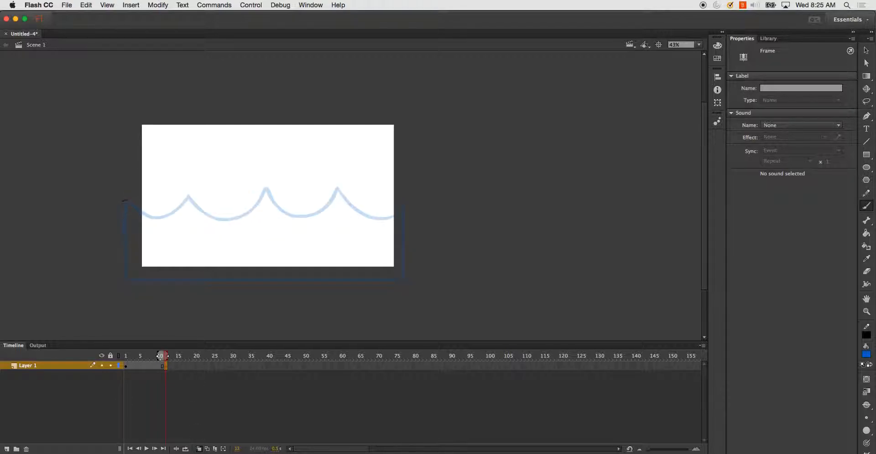
- Brush the container outline and a wave with shifted crests on frame 12, tracing over the onion skin
mouse_move(126, 200)
left_mouse_down()
mouse_move(125, 280)
mouse_move(402, 280)
left_mouse_up()
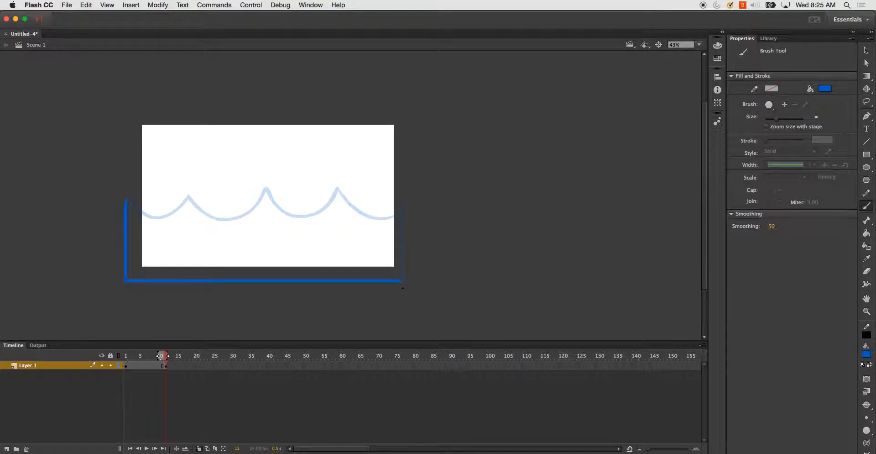
left_click_drag(402, 206, 400, 206)
mouse_move(137, 209)
left_mouse_down()
mouse_move(159, 190)
mouse_move(195, 219)
mouse_move(216, 217)
mouse_move(234, 191)
mouse_move(271, 215)
mouse_move(304, 207)
mouse_move(315, 190)
mouse_move(330, 207)
mouse_move(364, 214)
mouse_move(390, 186)
mouse_move(402, 207)
left_mouse_up()
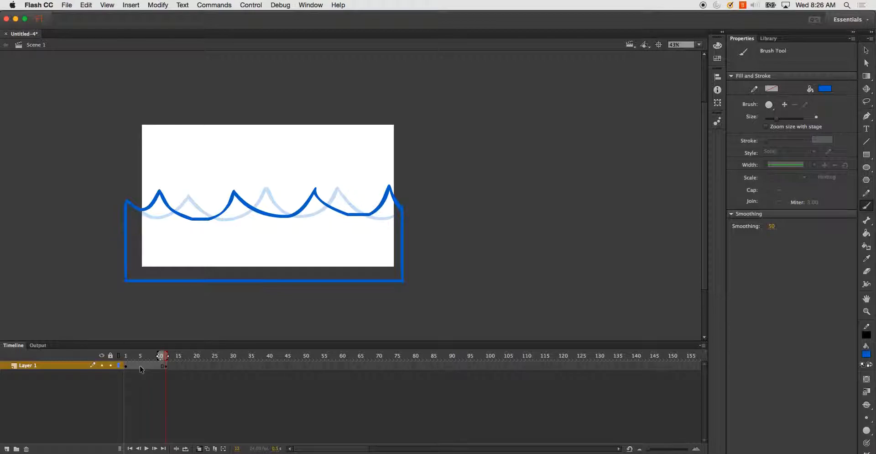
- Insert a blank keyframe at frame 7 and widen the onion skin range to cover the neighbouring keyframes
left_click(147, 367)
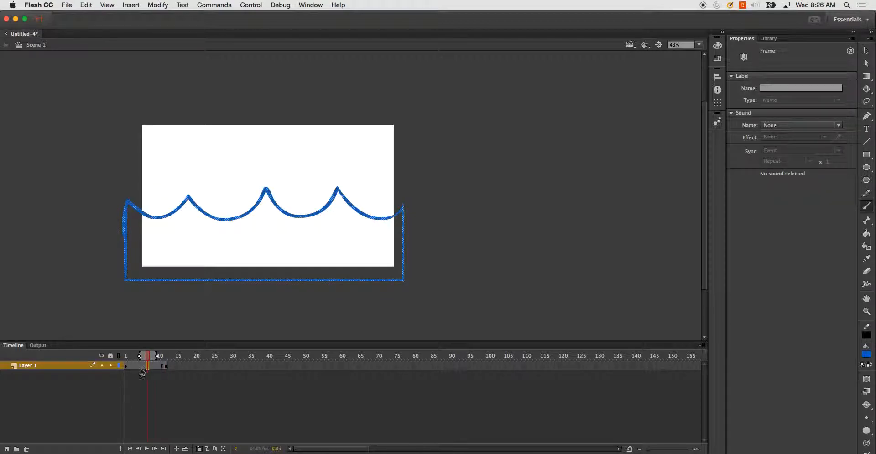
key("F7")
left_click_drag(157, 356, 175, 357)
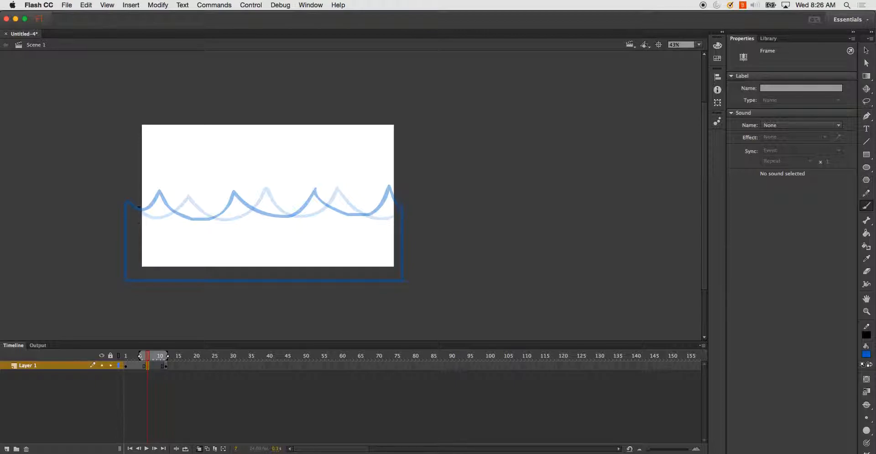
- Brush the container's sides, bottom and a flat water line on frame 7
left_click_drag(127, 256, 125, 279)
mouse_move(135, 209)
left_mouse_down()
mouse_move(190, 215)
mouse_move(403, 208)
left_mouse_up()
key("super+z")
left_click_drag(400, 237, 397, 274)
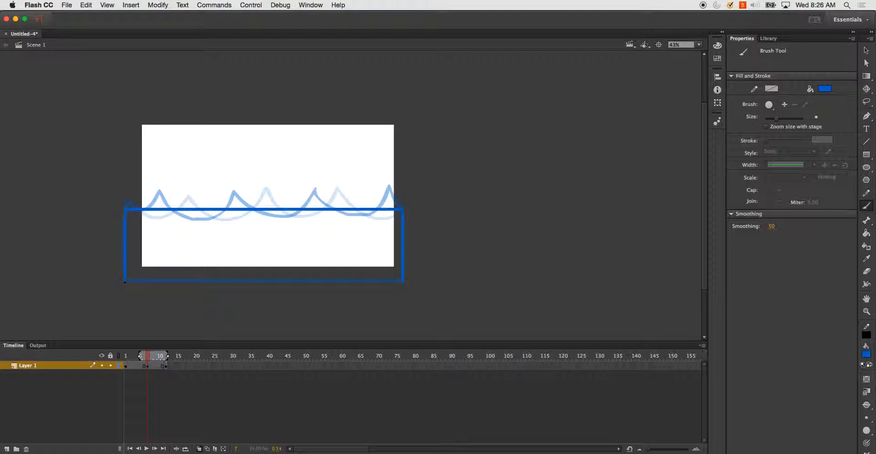
left_click_drag(124, 280, 395, 284)
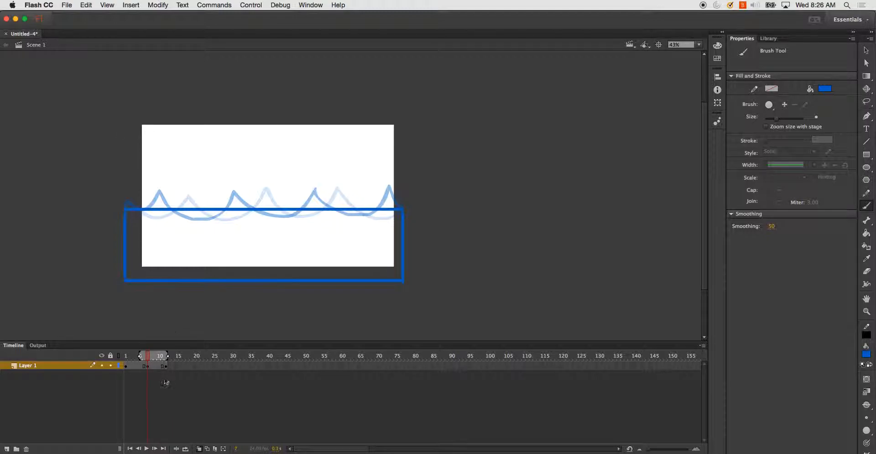
- Insert a frame after the last keyframe to extend the final drawing
left_click(177, 365)
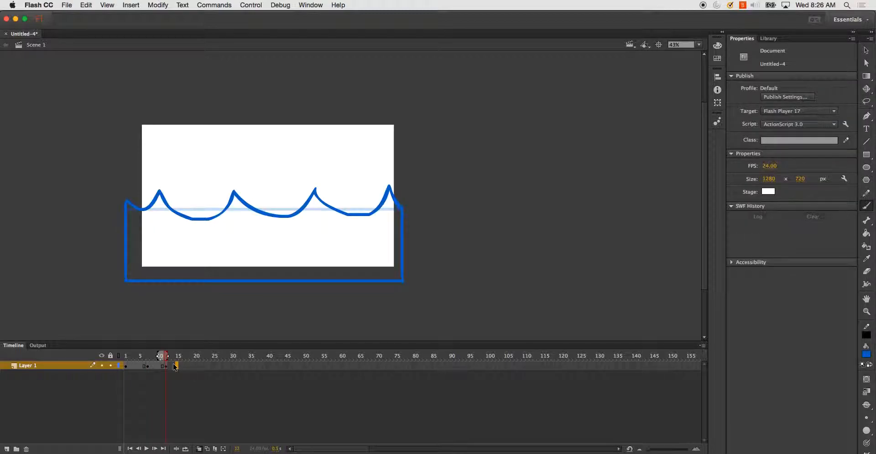
right_click(176, 366)
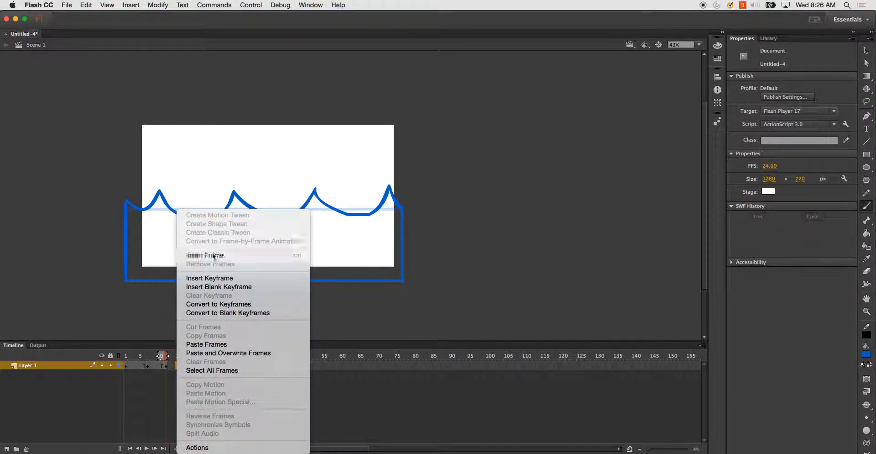
left_click(215, 256)
- Play the animation from frame 1, then test the movie and close the preview window
left_click(127, 361)
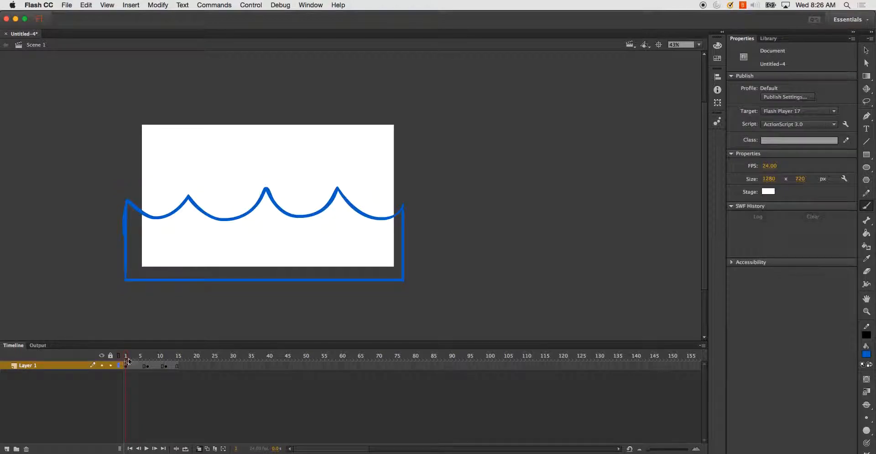
key("Return")
key("super+Return")
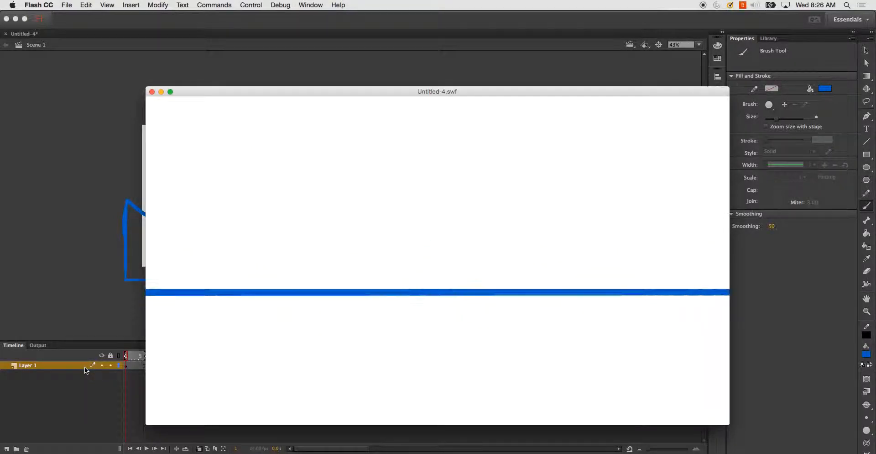
left_click(152, 92)
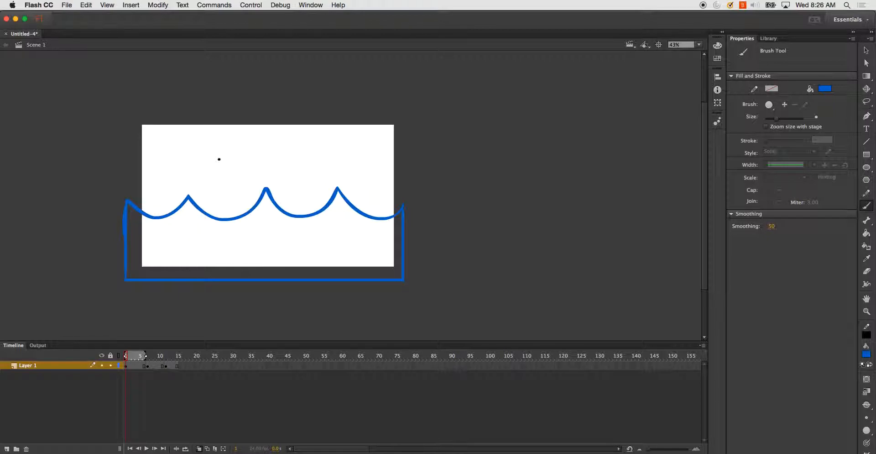
- Re-enable onion skinning and insert a blank keyframe at frame 4
left_click(201, 451)
mouse_move(129, 359)
left_mouse_down()
mouse_move(169, 363)
mouse_move(126, 360)
mouse_move(136, 359)
left_mouse_up()
left_click(200, 449)
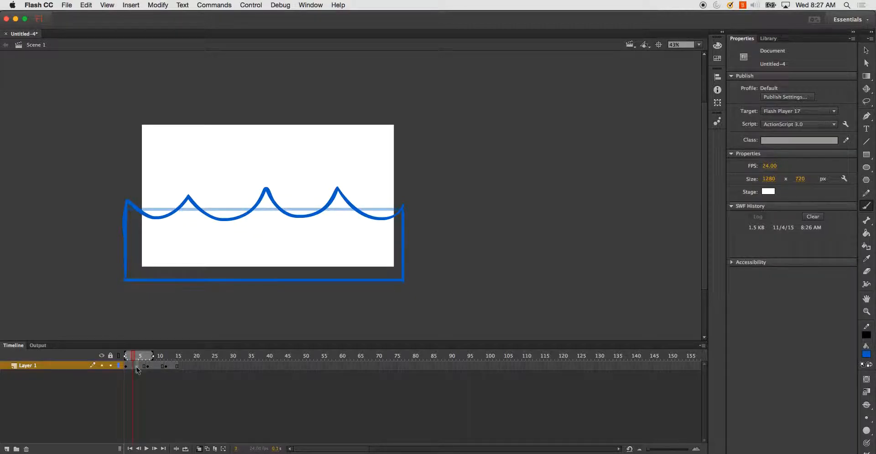
left_click(136, 368)
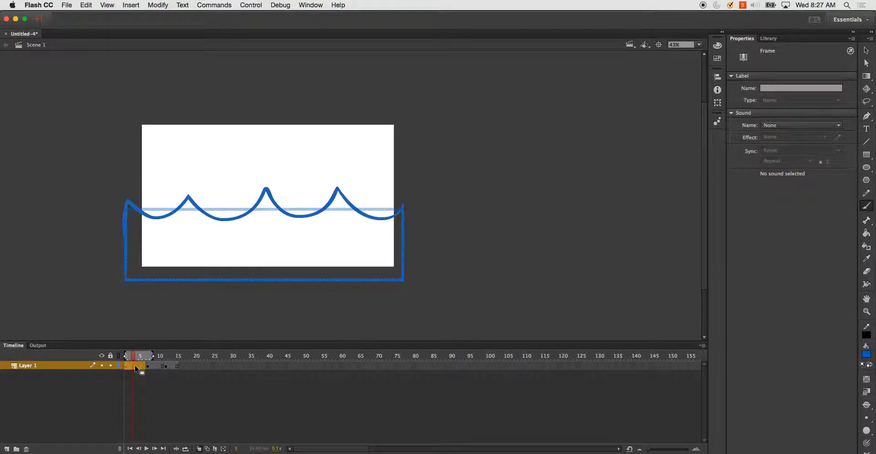
key("Delete")
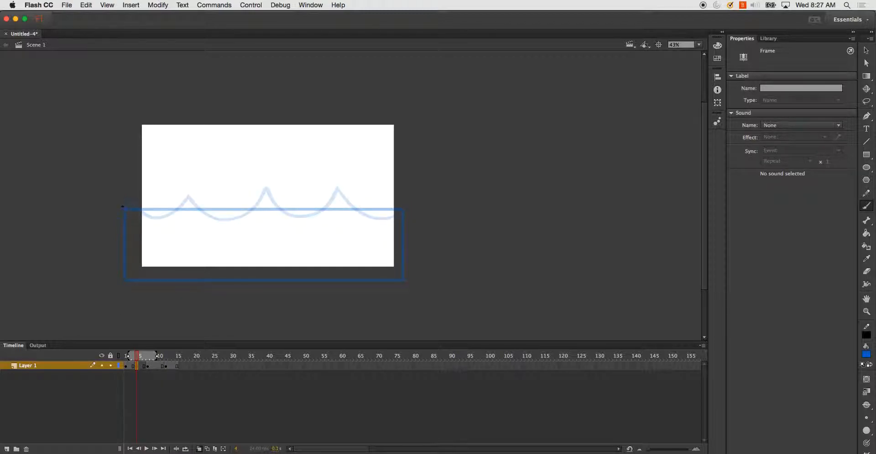
- Brush the container outline and a low-crested wave on frame 4, redoing strokes that miss
left_click_drag(126, 248, 123, 282)
key("super+z")
left_click_drag(124, 208, 124, 278)
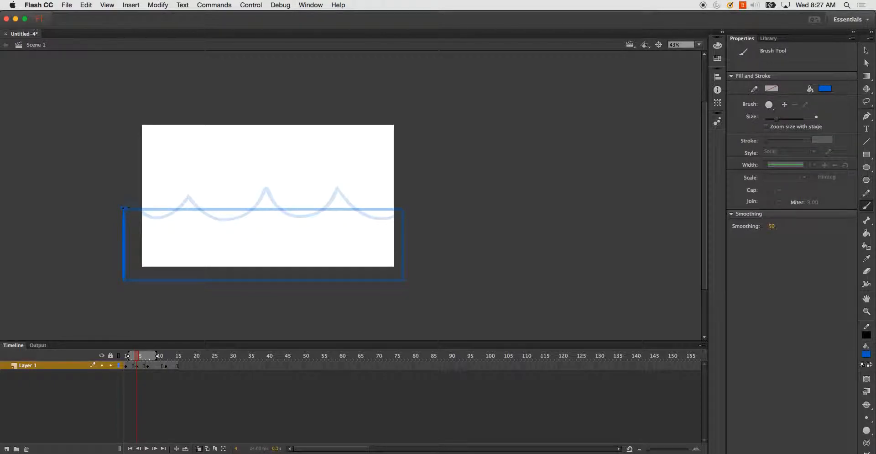
key("super+z")
mouse_move(141, 209)
left_mouse_down()
mouse_move(187, 205)
mouse_move(229, 215)
mouse_move(265, 203)
mouse_move(300, 213)
mouse_move(338, 199)
mouse_move(365, 213)
mouse_move(399, 212)
left_mouse_up()
left_click_drag(398, 239, 394, 273)
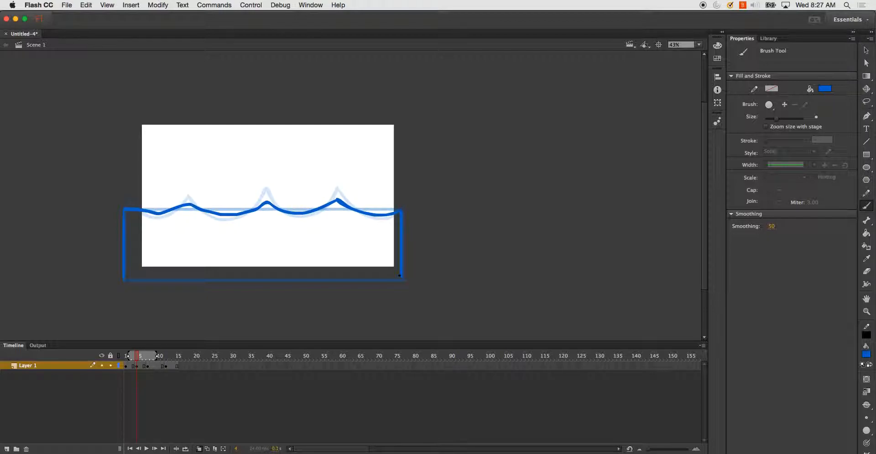
key("super+z")
mouse_move(389, 277)
left_mouse_down()
mouse_move(180, 286)
mouse_move(139, 274)
left_mouse_up()
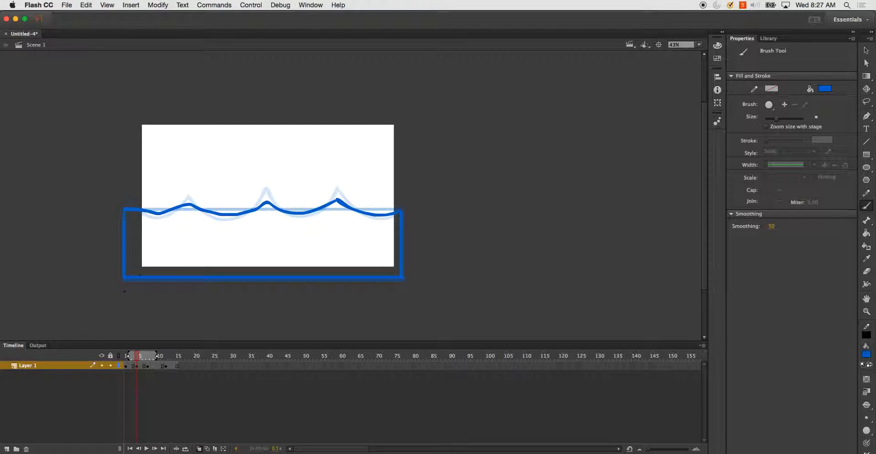
- Insert a blank keyframe at frame 9 and brush the container and a low wave over the onion skin
left_click(156, 366)
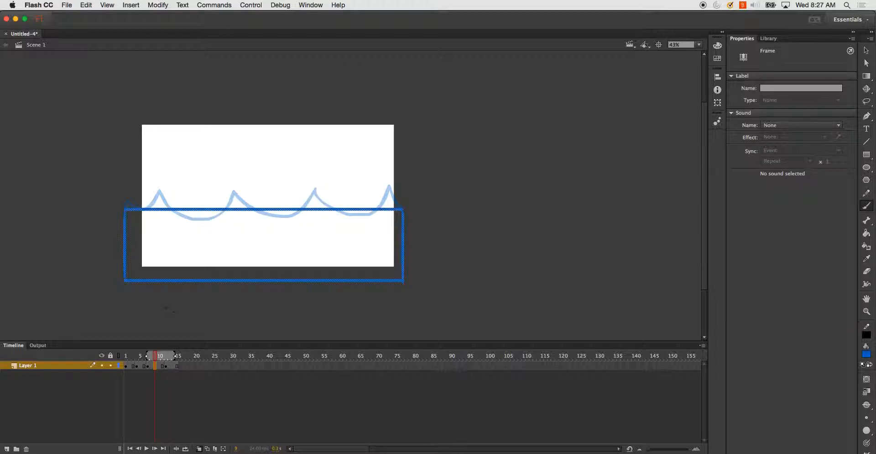
key("F7")
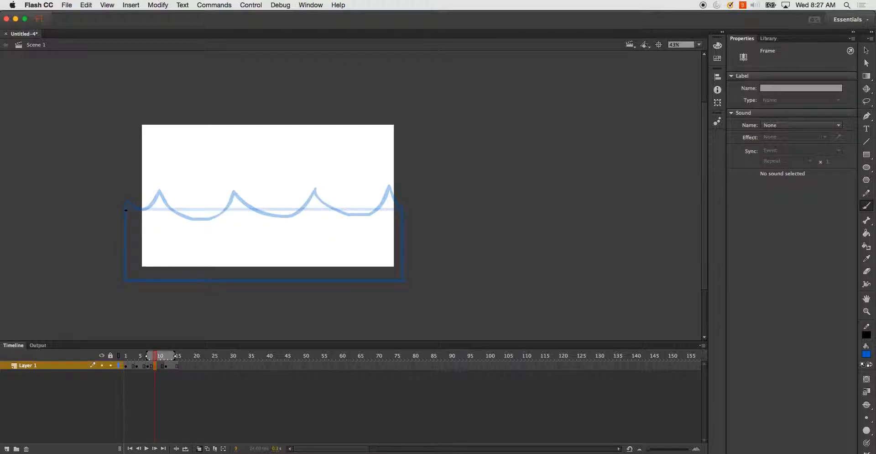
mouse_move(125, 209)
left_mouse_down()
mouse_move(117, 284)
mouse_move(390, 279)
mouse_move(402, 275)
mouse_move(401, 253)
left_mouse_up()
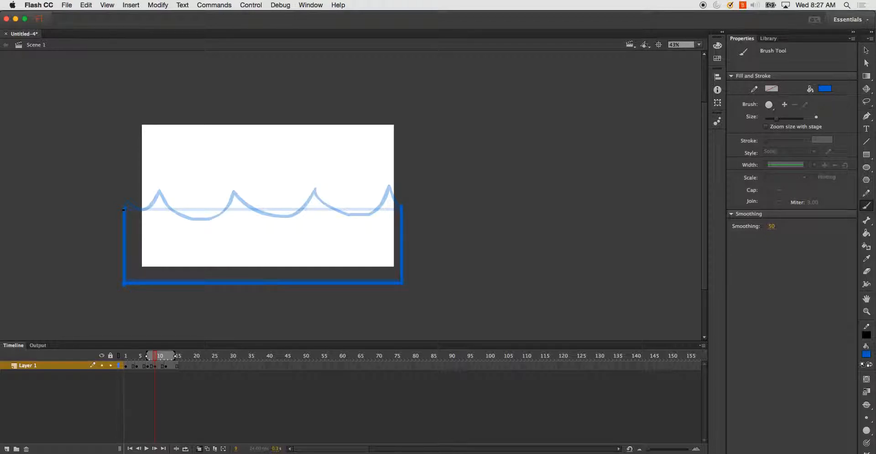
mouse_move(131, 210)
left_mouse_down()
mouse_move(161, 202)
mouse_move(188, 215)
mouse_move(235, 203)
mouse_move(284, 213)
mouse_move(317, 204)
mouse_move(390, 201)
left_mouse_up()
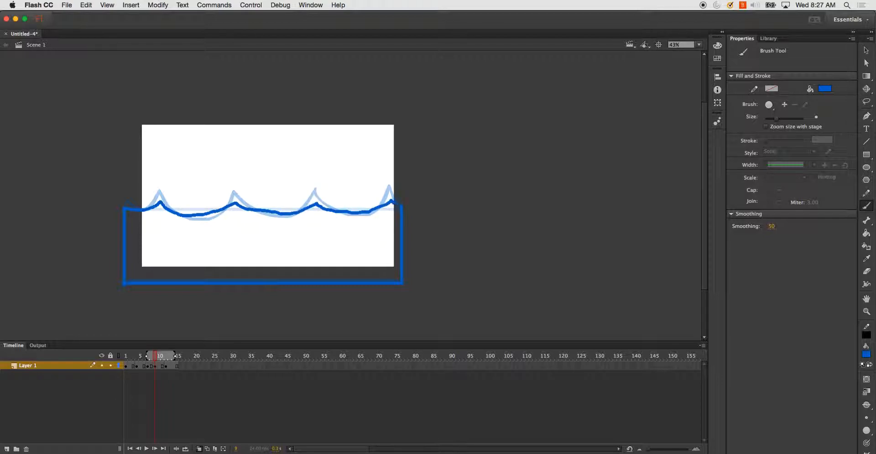
- Scrub through the timeline, then test the movie and close the preview window
left_click(172, 366)
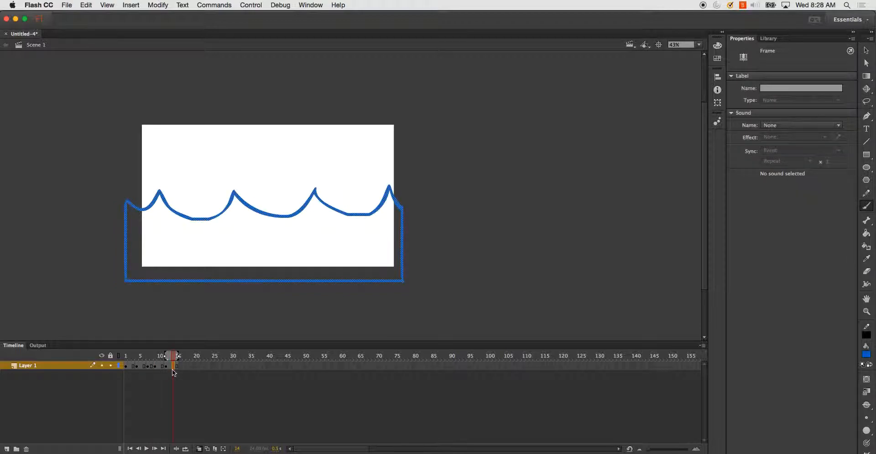
left_click(173, 365)
left_click_drag(128, 357, 161, 355)
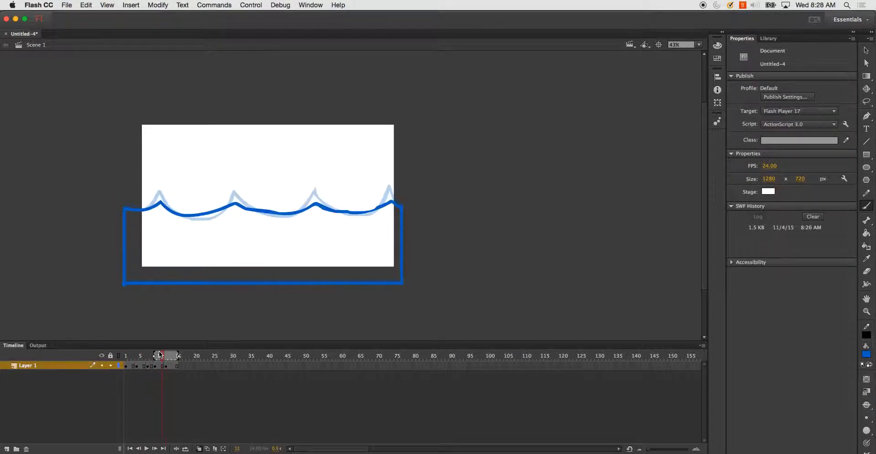
key("super+Return")
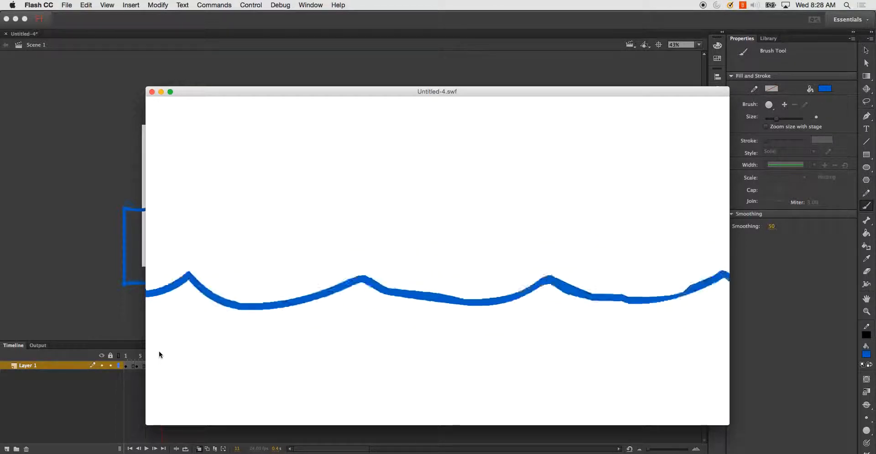
left_click(152, 93)
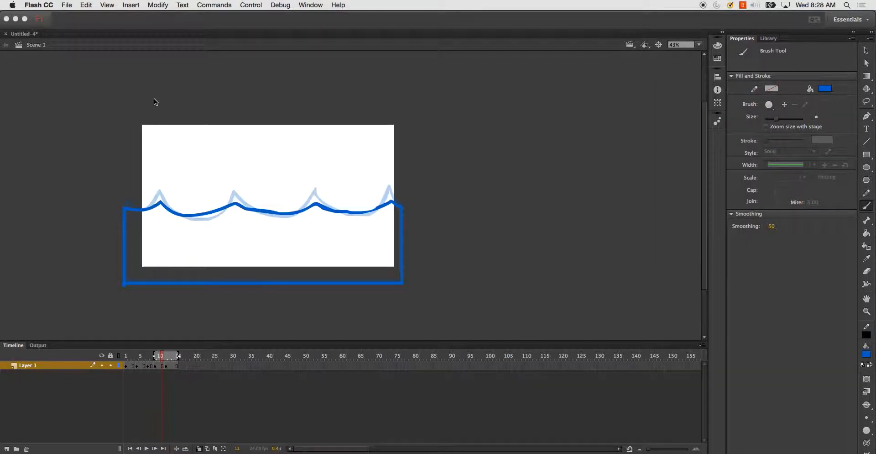
- Return to frame 1 and insert a blank keyframe at frame 2
left_click(126, 362)
left_click_drag(125, 361, 126, 360)
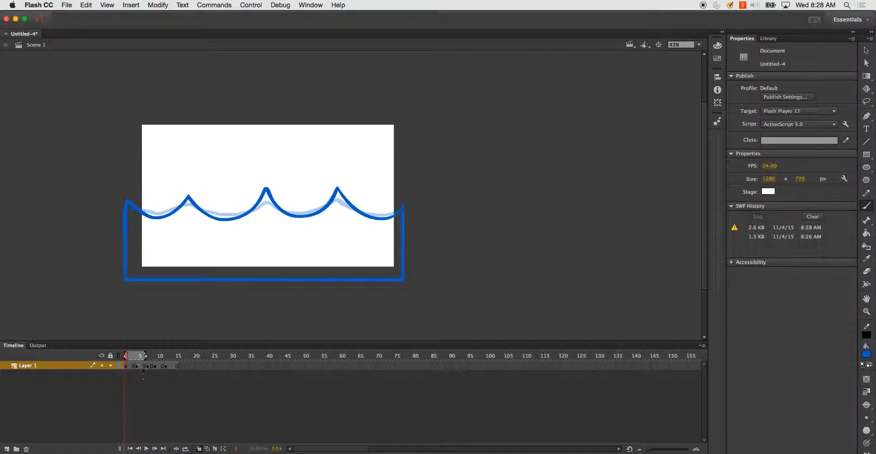
left_click(199, 448)
left_click(133, 357)
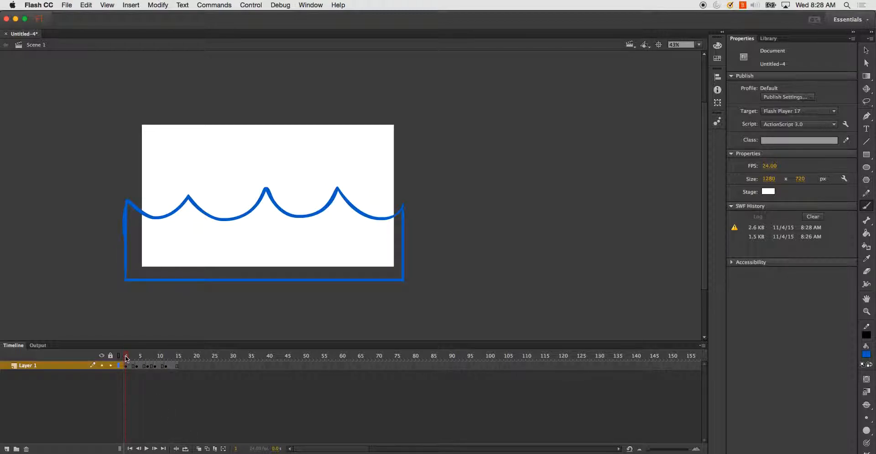
left_click_drag(136, 359, 132, 370)
left_click(132, 367)
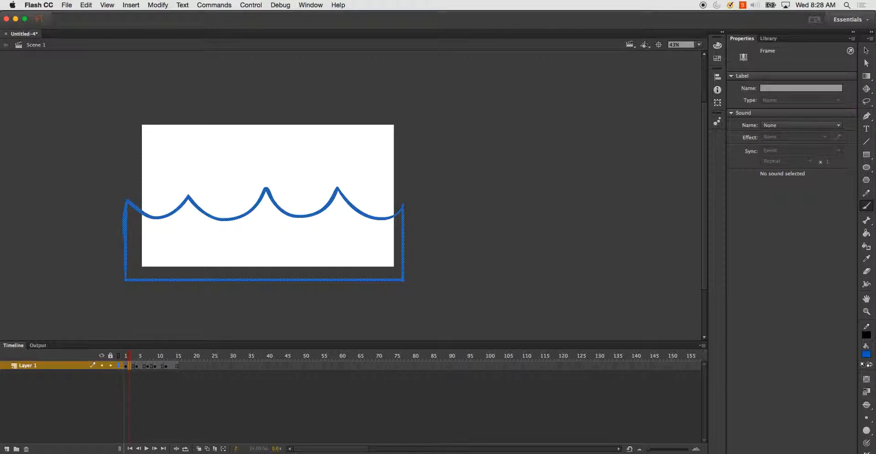
key("F7")
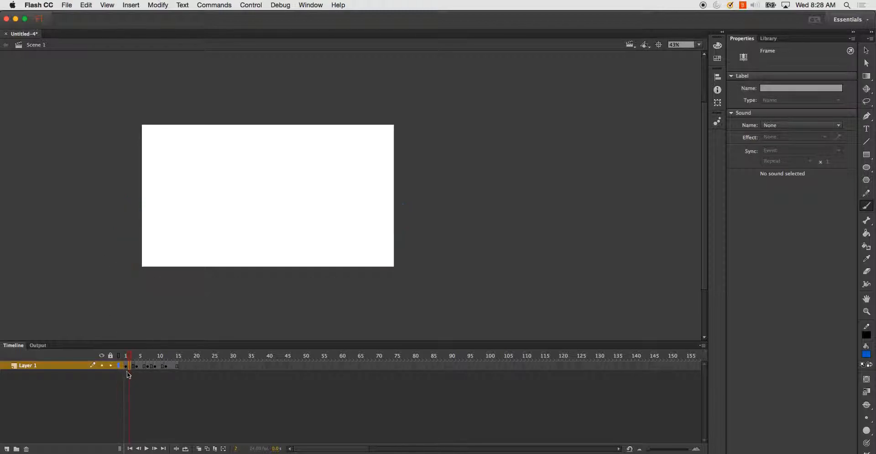
- Turn on onion skinning and narrow its range around frame 2
left_click(143, 383)
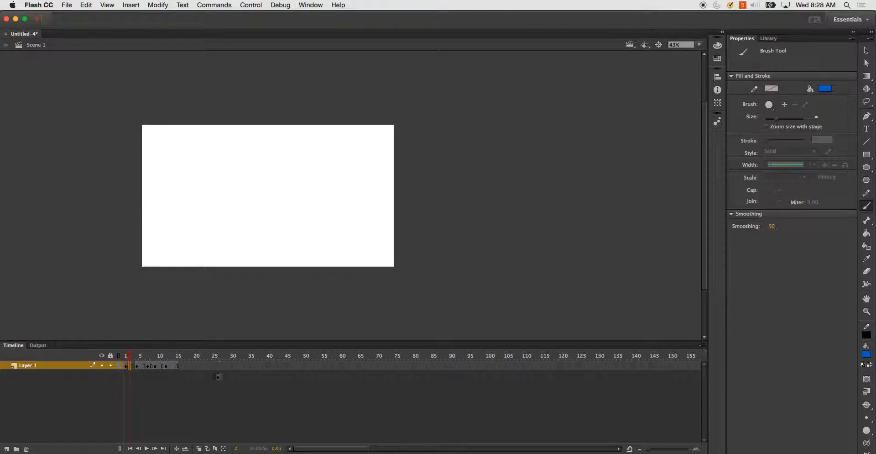
left_click(200, 449)
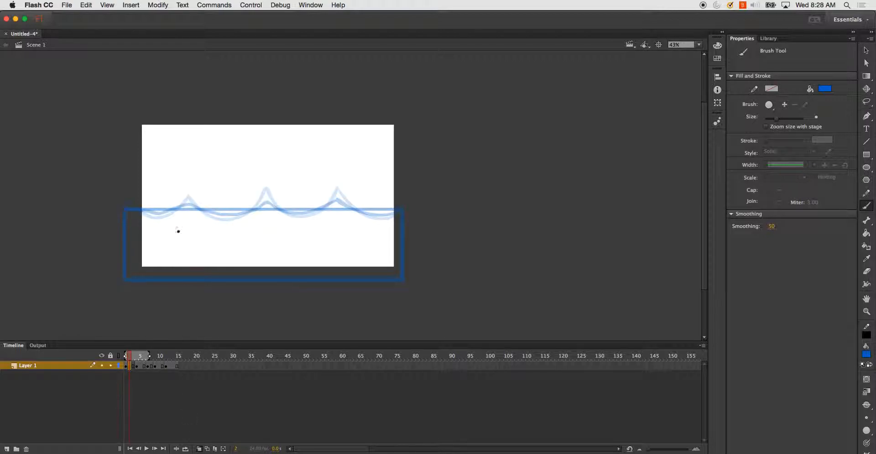
left_click_drag(149, 356, 137, 356)
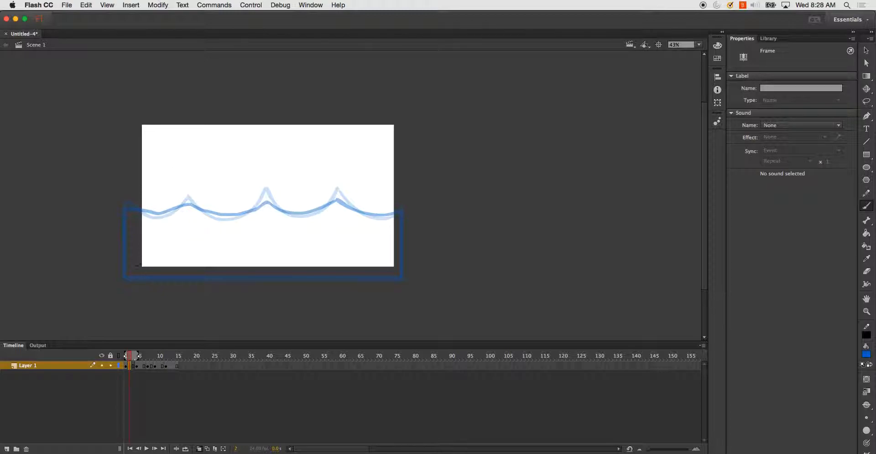
- Brush the container outline and a wave at frame 2, tracing over the onion skin
mouse_move(125, 207)
left_mouse_down()
mouse_move(125, 279)
mouse_move(402, 268)
mouse_move(404, 279)
mouse_move(397, 215)
left_mouse_up()
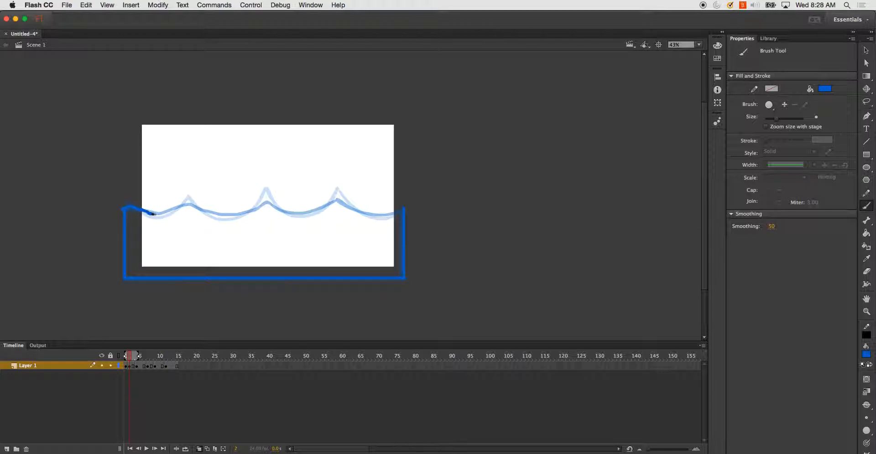
mouse_move(165, 213)
left_mouse_down()
mouse_move(233, 217)
mouse_move(267, 197)
mouse_move(310, 214)
mouse_move(339, 196)
mouse_move(352, 208)
mouse_move(401, 214)
left_mouse_up()
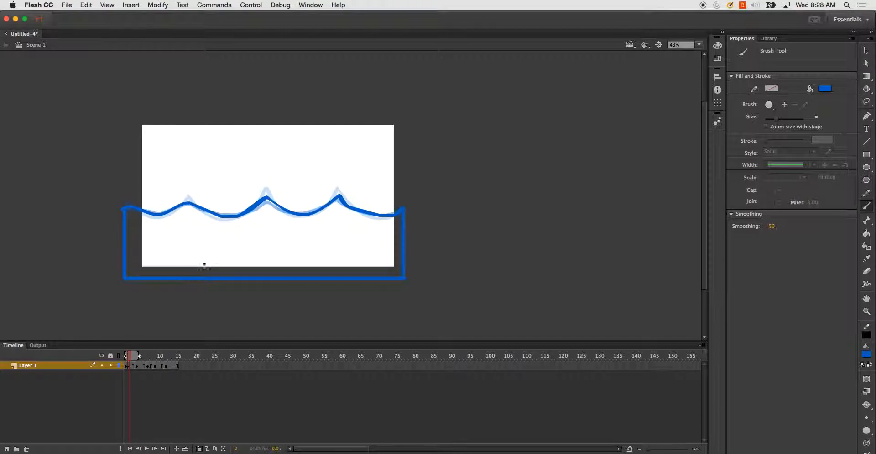
- Insert a blank keyframe at frame 3, adjust the onion skin markers, and try brushing the container outline
left_click(132, 366)
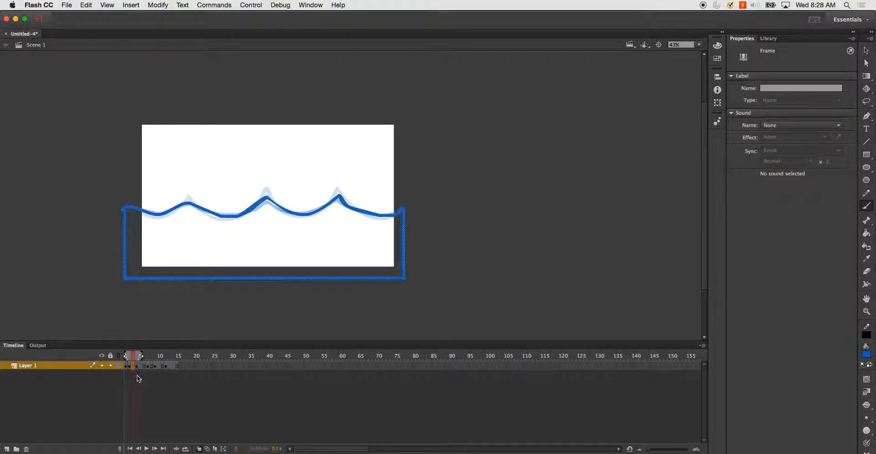
key("Delete")
left_click_drag(126, 359, 139, 360)
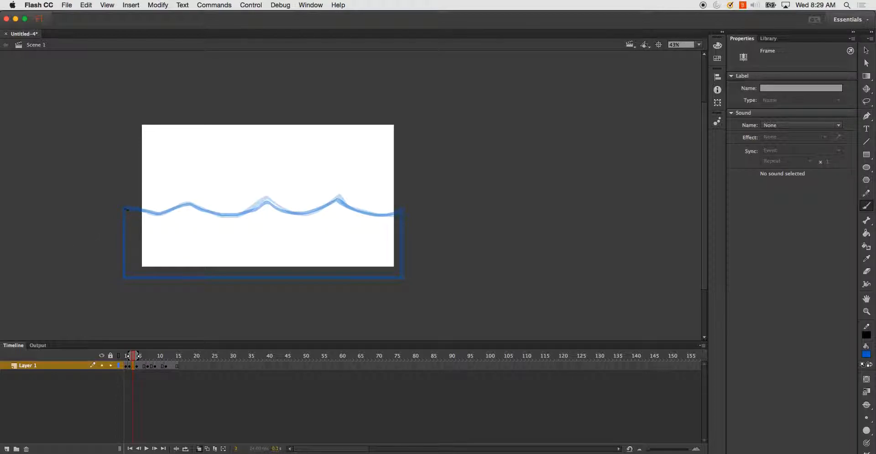
left_click_drag(122, 212, 122, 273)
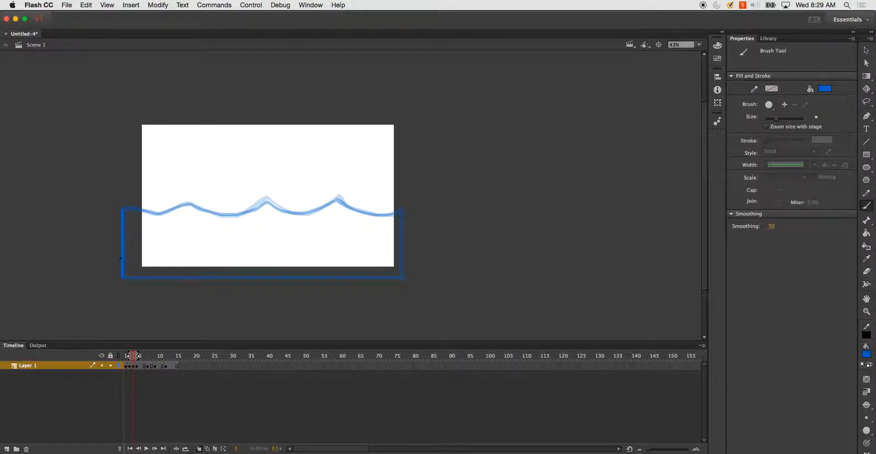
key("super+z")
- Remove the frame at frame 3 from the timeline
left_click(133, 367)
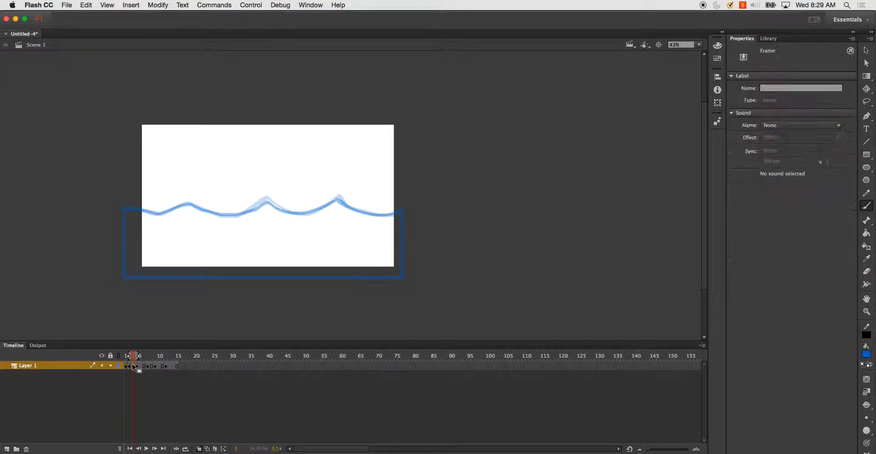
right_click(133, 367)
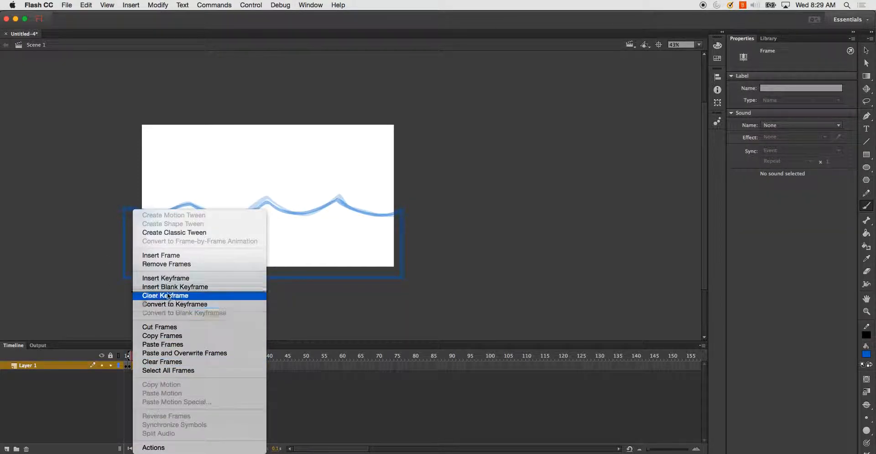
left_click(166, 264)
- Insert a blank keyframe at frame 4 and shift the onion skin markers around it
left_click(139, 368)
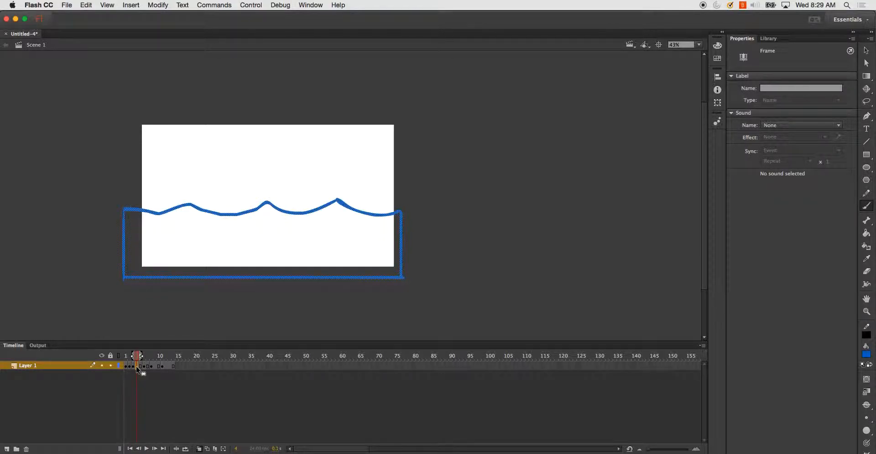
key("Delete")
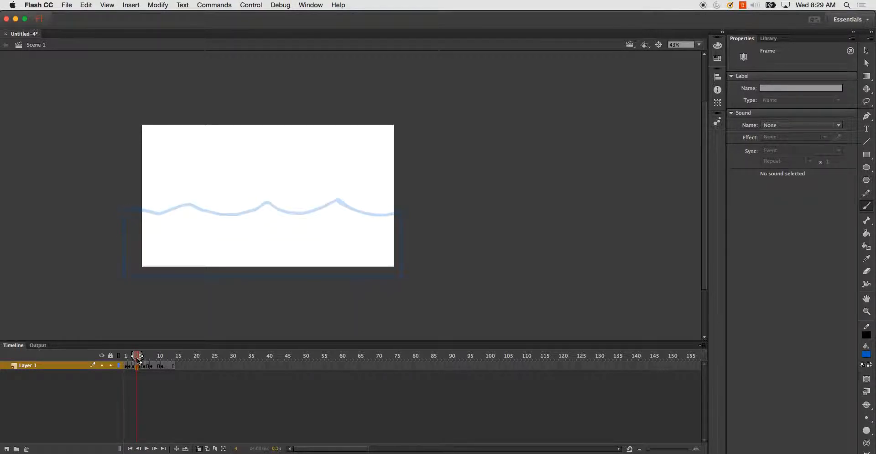
left_click_drag(143, 356, 146, 357)
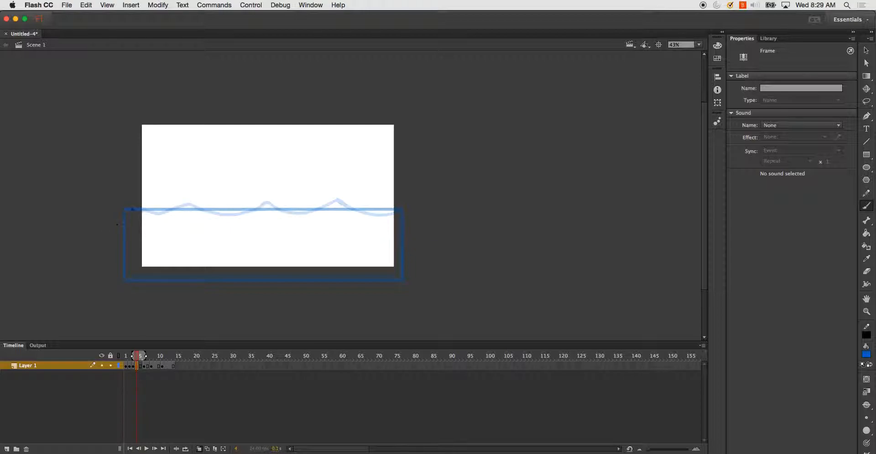
- Brush the container and a flatter wave at frame 4 over the onion skin
mouse_move(123, 211)
left_mouse_down()
mouse_move(121, 262)
mouse_move(183, 281)
mouse_move(402, 281)
left_mouse_up()
key("super+z")
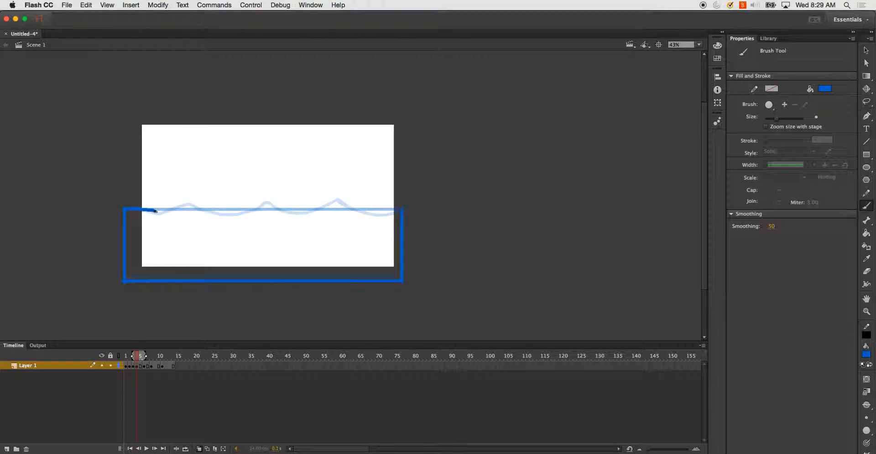
left_click_drag(170, 209, 404, 209)
- Shift the onion skin markers and remove the frame at frame 5
left_click(141, 366)
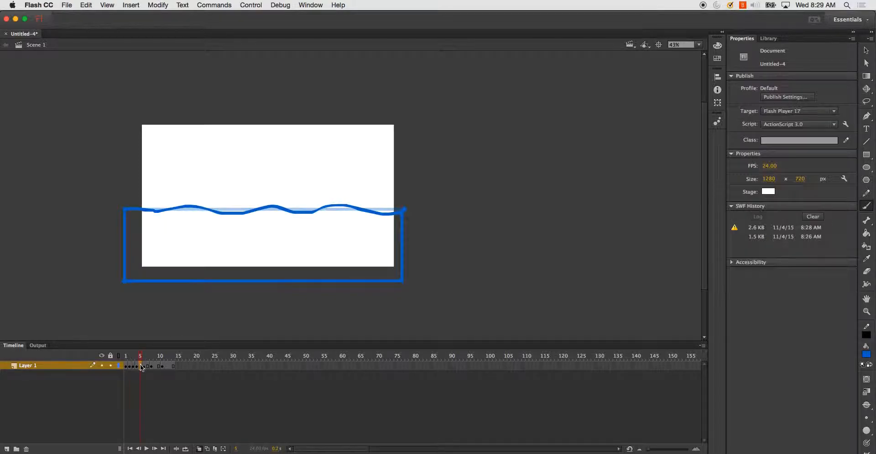
left_click_drag(151, 356, 146, 356)
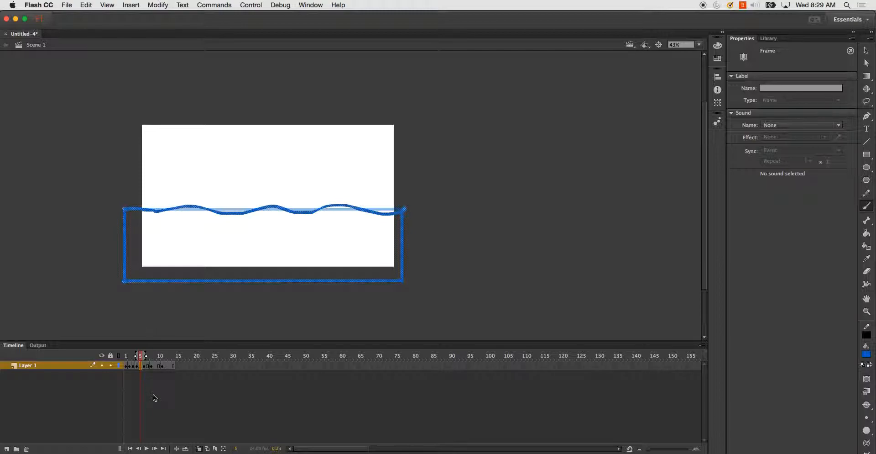
right_click(142, 367)
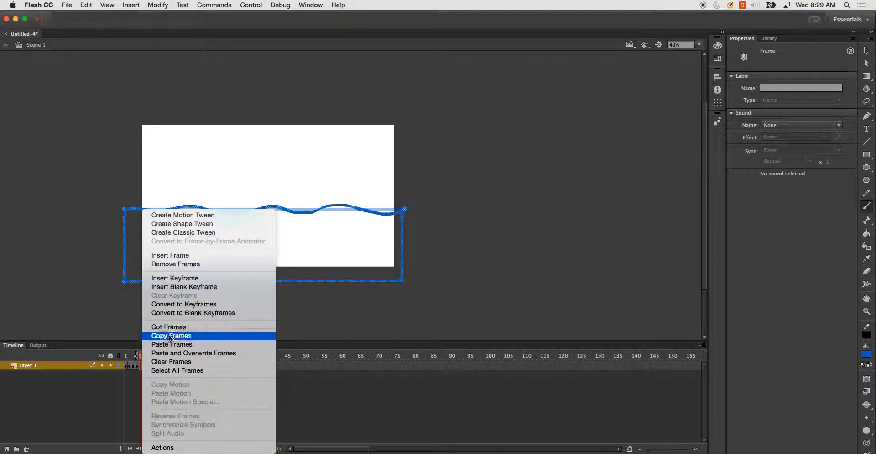
left_click(183, 263)
- Insert a blank keyframe at frame 6 and brush the container and a rising wave over the onion skin
left_click(145, 367)
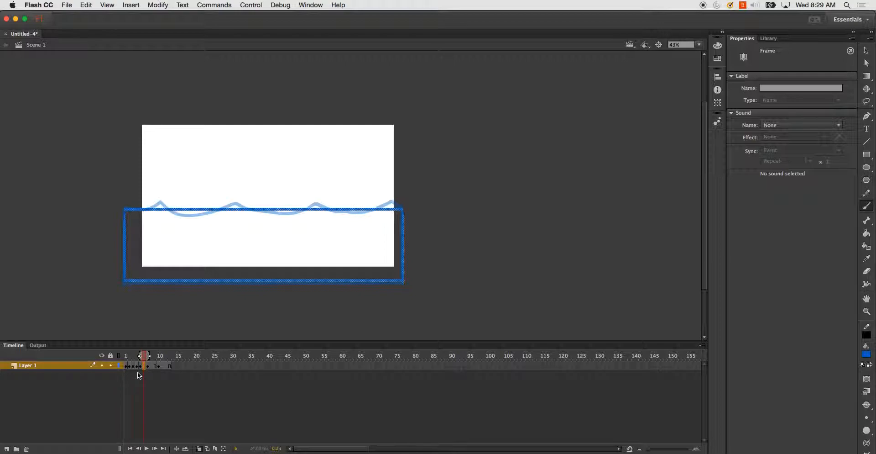
key("Delete")
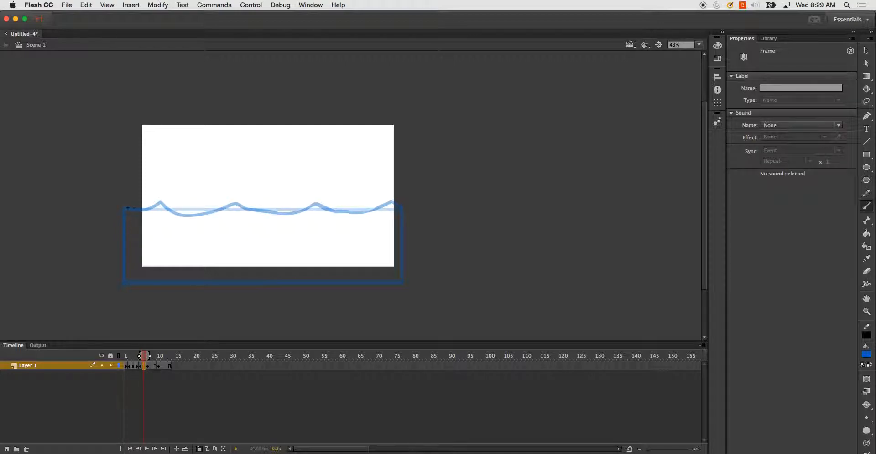
mouse_move(122, 230)
left_mouse_down()
mouse_move(122, 280)
mouse_move(174, 281)
mouse_move(368, 280)
mouse_move(403, 230)
left_mouse_up()
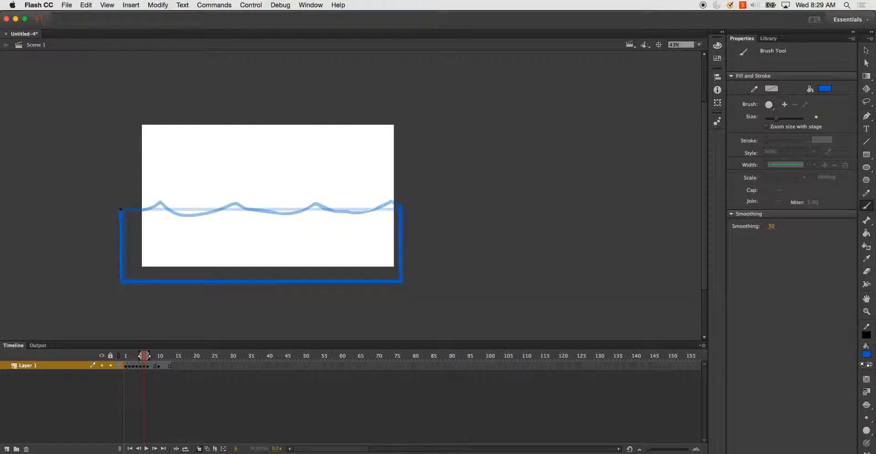
left_click_drag(138, 208, 207, 212)
key("super+z")
left_click_drag(122, 211, 398, 206)
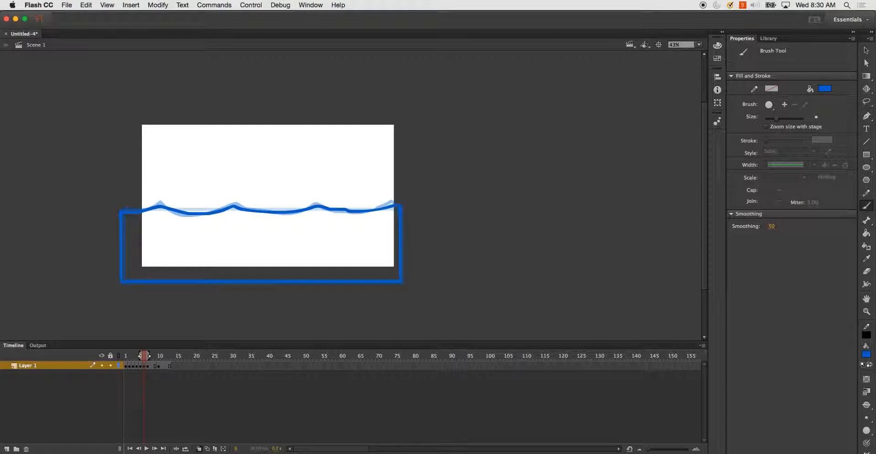
- Redraw frame 8 with the container and a peaked wave, widening the onion skin range first
left_click(152, 366)
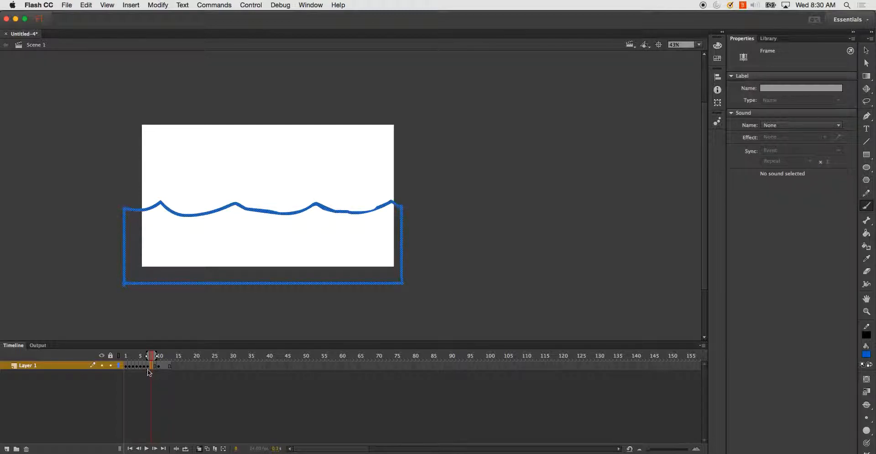
left_click_drag(146, 355, 161, 357)
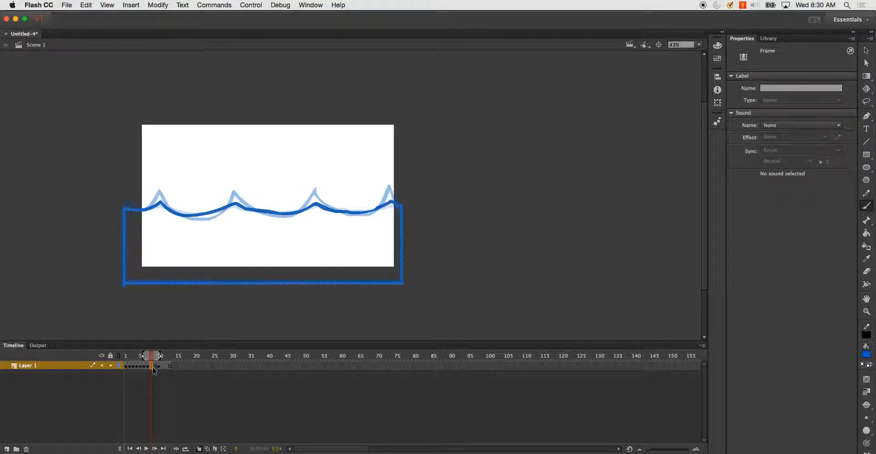
left_click(151, 384)
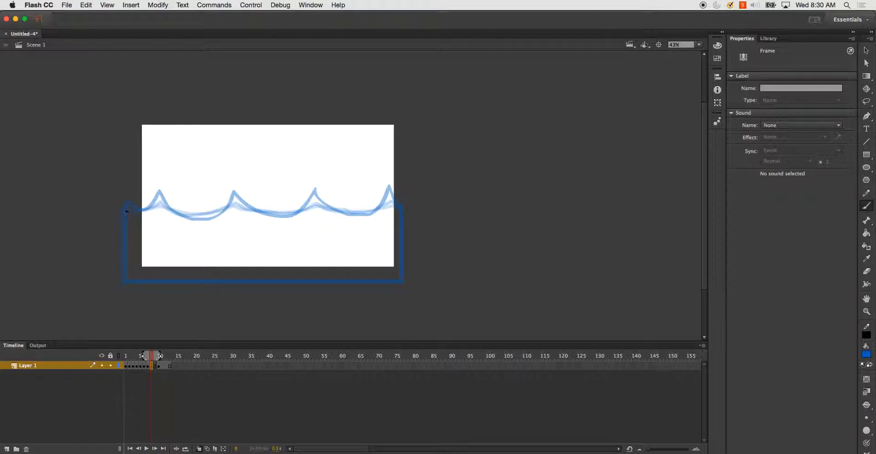
mouse_move(124, 277)
left_mouse_down()
mouse_move(358, 281)
mouse_move(401, 272)
left_mouse_up()
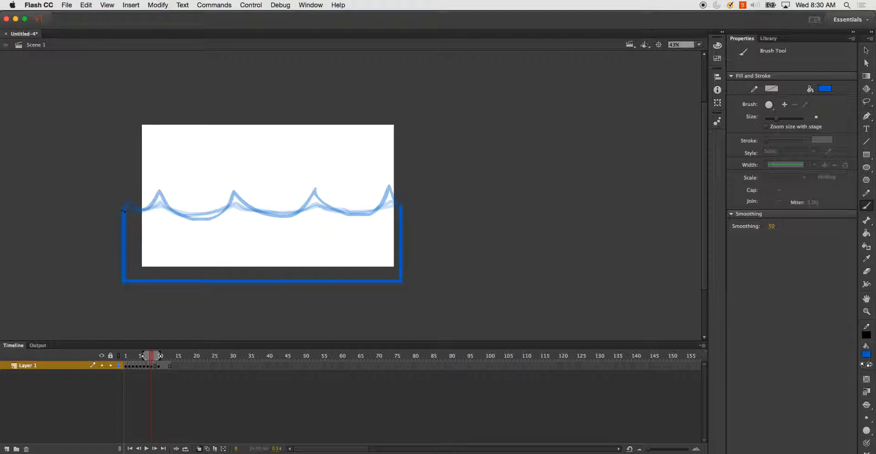
mouse_move(129, 209)
left_mouse_down()
mouse_move(159, 199)
mouse_move(204, 218)
mouse_move(232, 202)
mouse_move(272, 211)
mouse_move(317, 200)
mouse_move(369, 214)
mouse_move(391, 199)
mouse_move(401, 204)
left_mouse_up()
key("super+z")
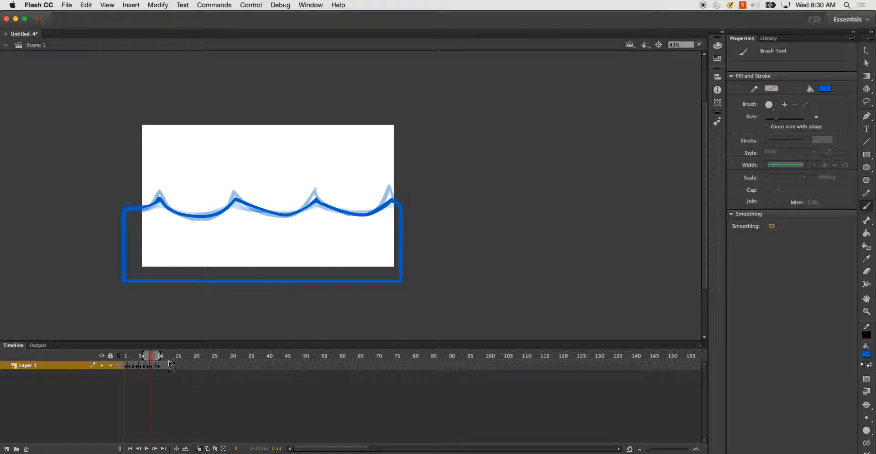
- Remove two surplus frames near frame 9 in the timeline
left_click(156, 366)
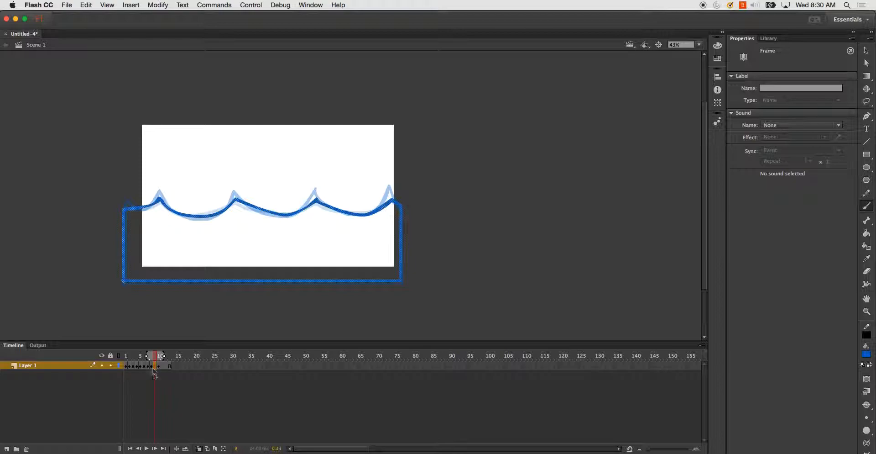
left_click_drag(149, 358, 153, 359)
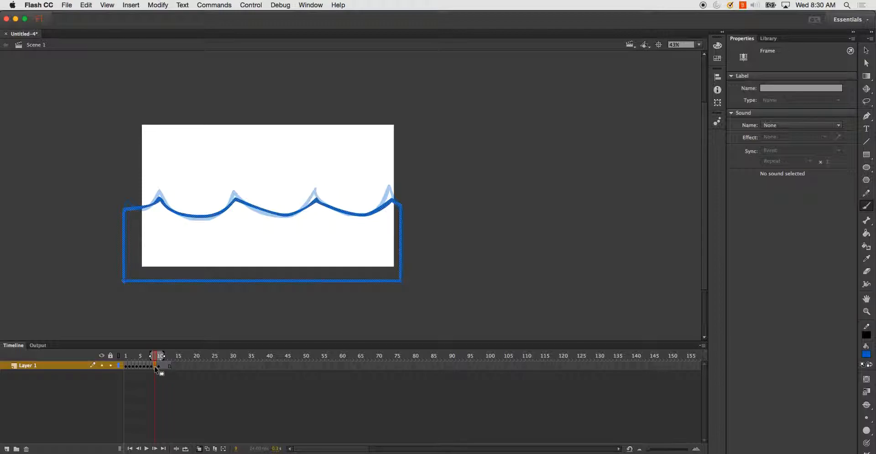
right_click(156, 369)
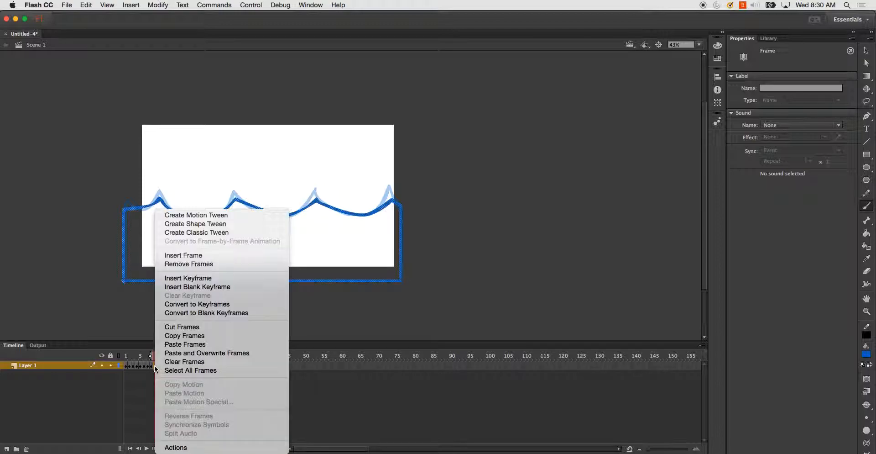
left_click(194, 264)
left_click(164, 365)
right_click(159, 367)
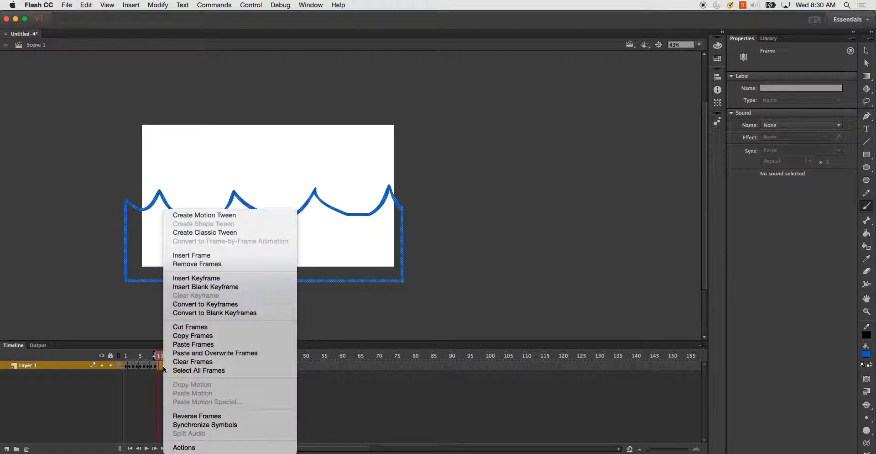
left_click(202, 263)
- Test the movie and close the preview window
key("super+Return")
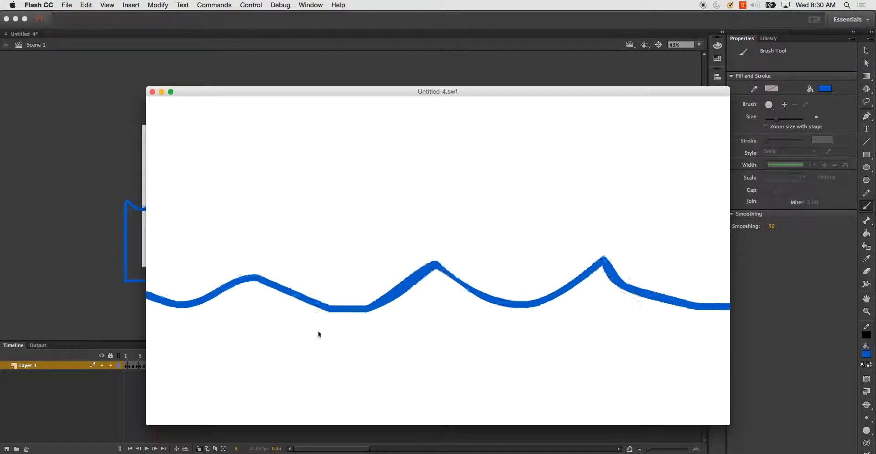
left_click(152, 92)
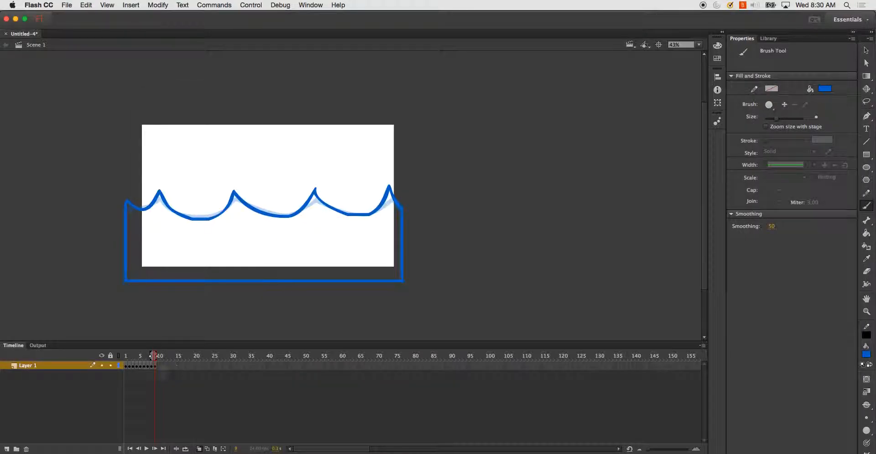
- Copy frame 1 and paste it into frame 10 so the wave loop closes
left_click(128, 368)
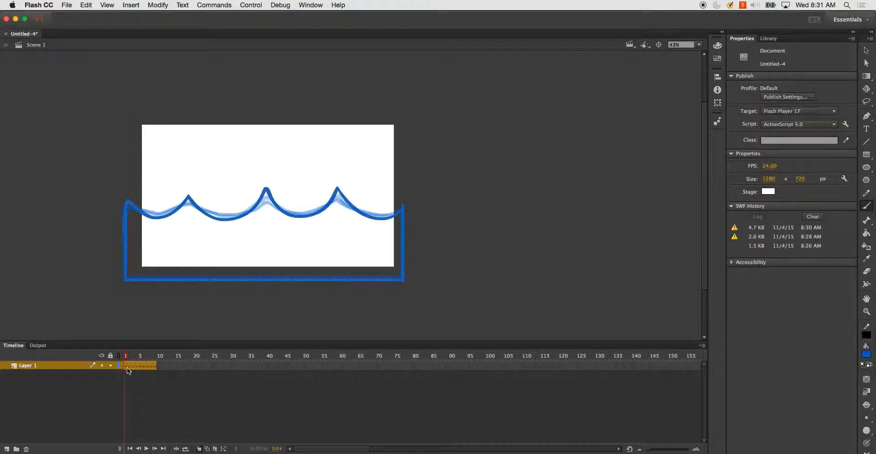
right_click(128, 367)
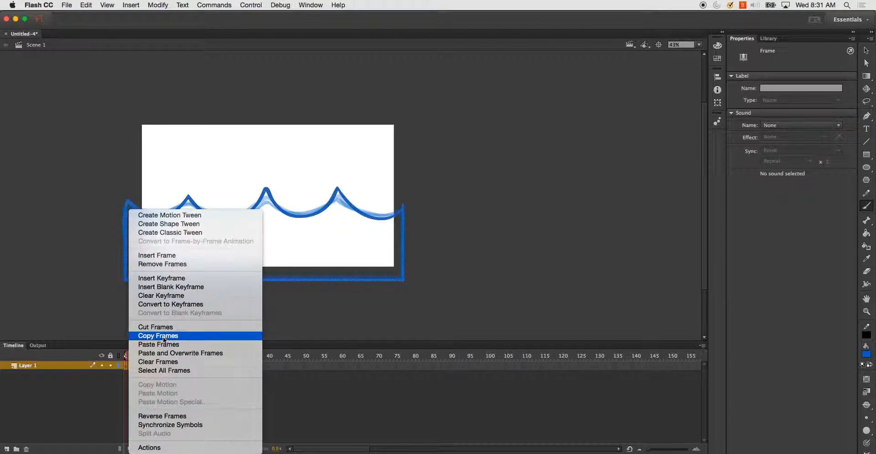
left_click(158, 362)
right_click(160, 368)
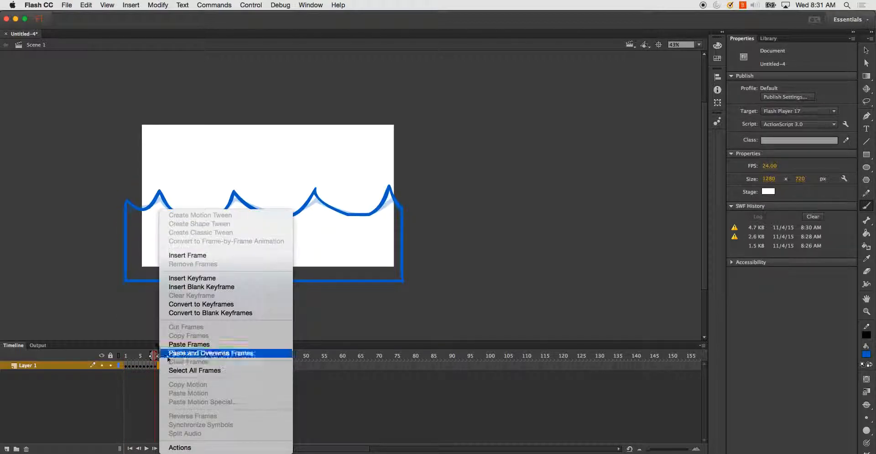
left_click(184, 347)
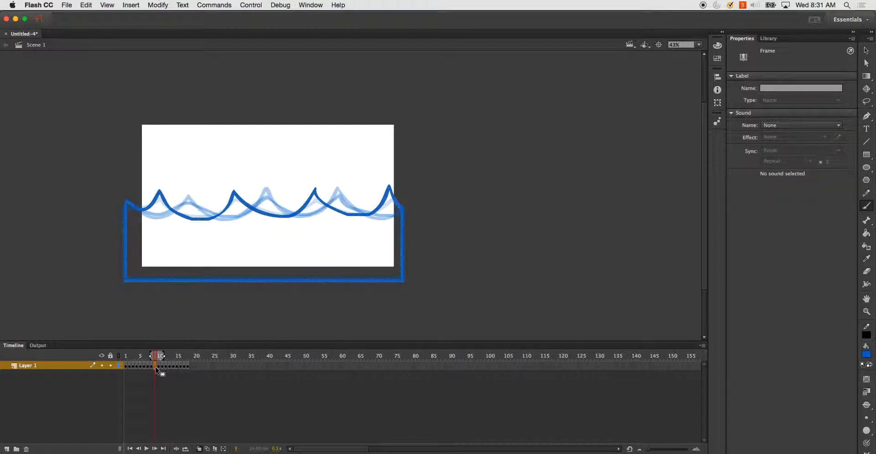
- Turn off onion skinning and scrub the playhead through the frames
left_click(199, 449)
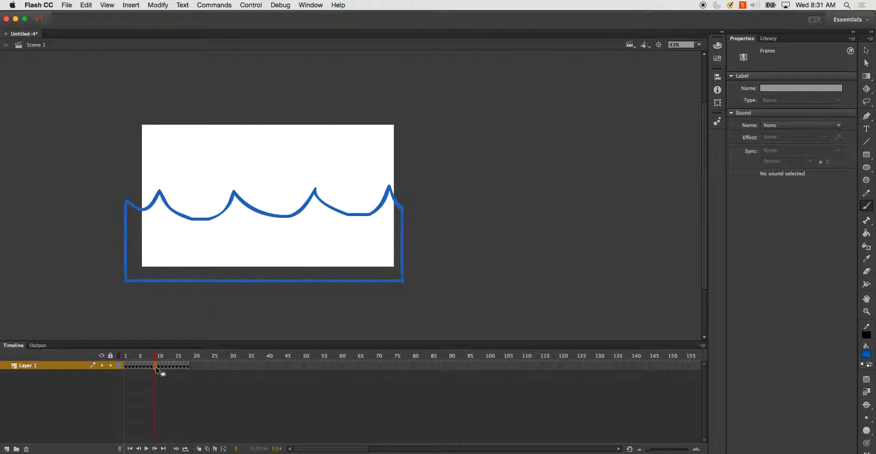
left_click_drag(158, 365, 185, 364)
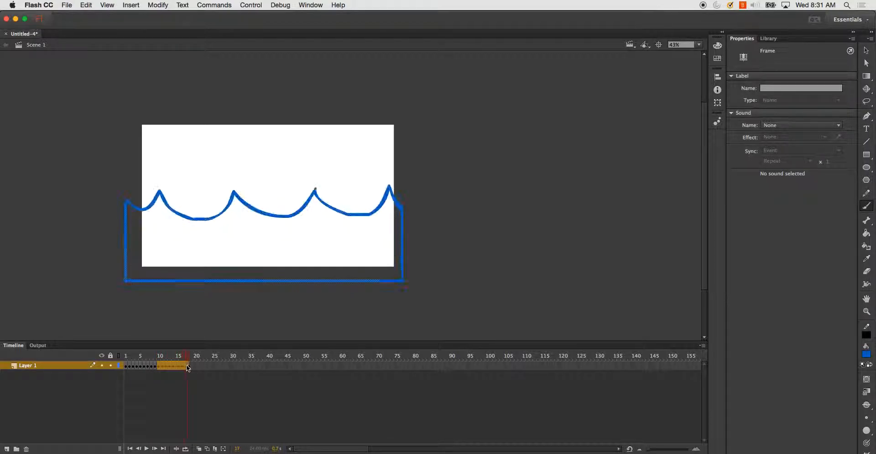
- Reverse the order of the selected frames at the end of the wave sequence
right_click(187, 364)
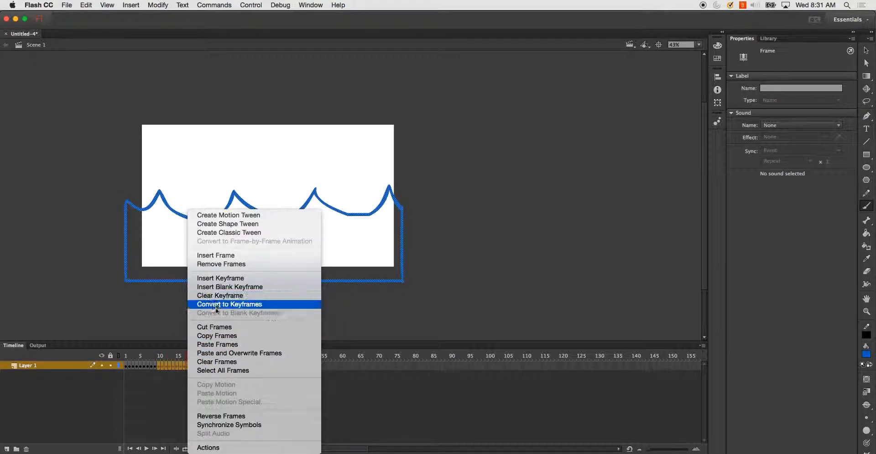
left_click(228, 418)
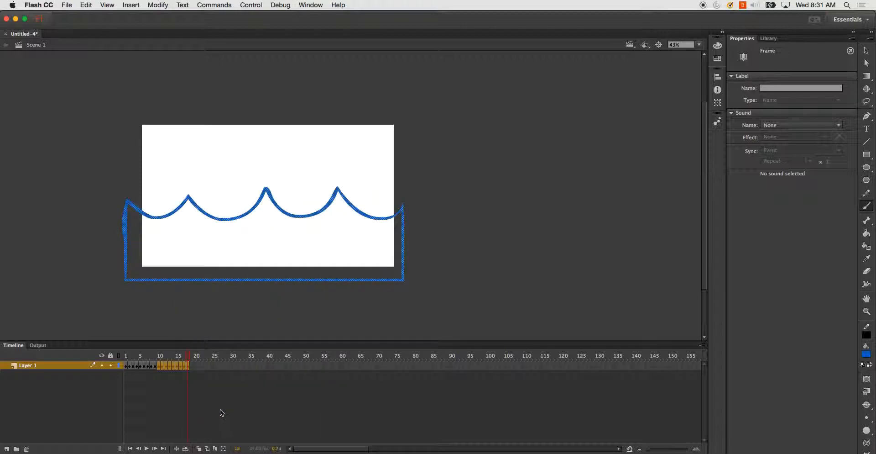
- Test the movie to preview the wave loop and close the preview window
key("super+Return")
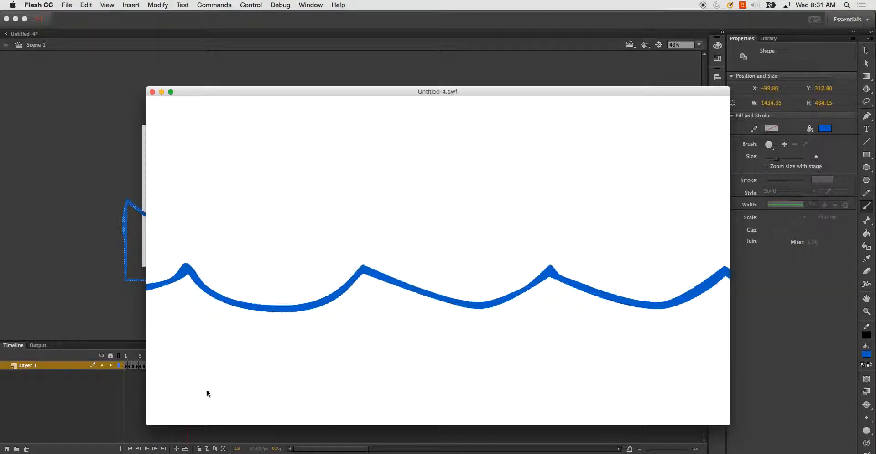
left_click(152, 92)
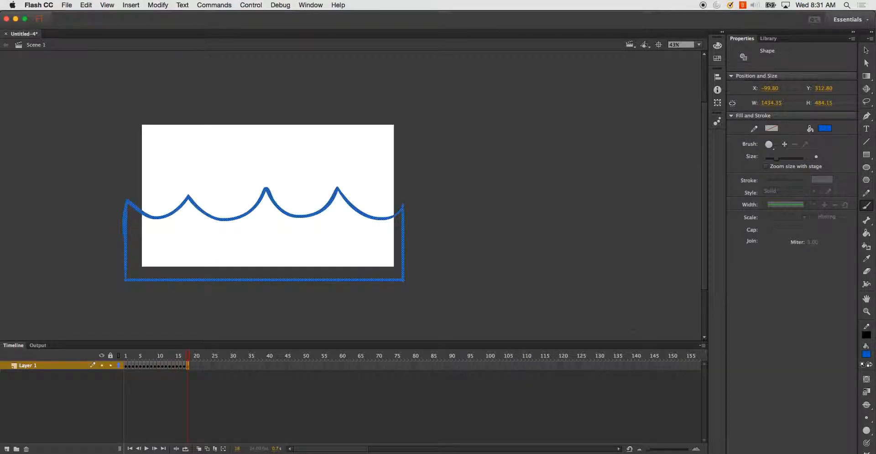
- Deselect everything, go to frame 1, and fill the water area inside the container with blue using the Paint Bucket tool
left_click(867, 50)
left_click(545, 255)
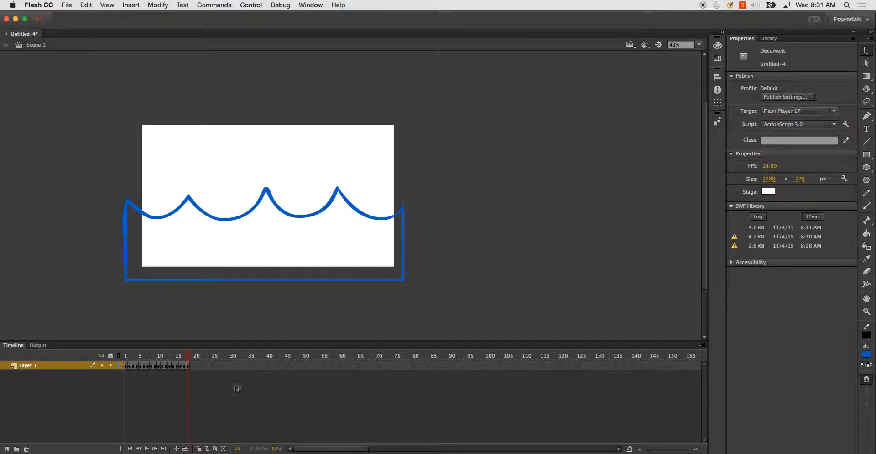
left_click(126, 356)
left_click(867, 232)
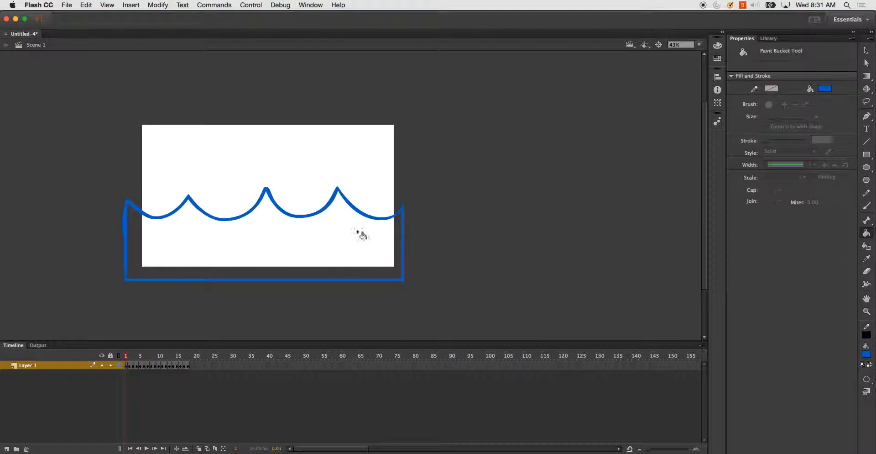
left_click(366, 234)
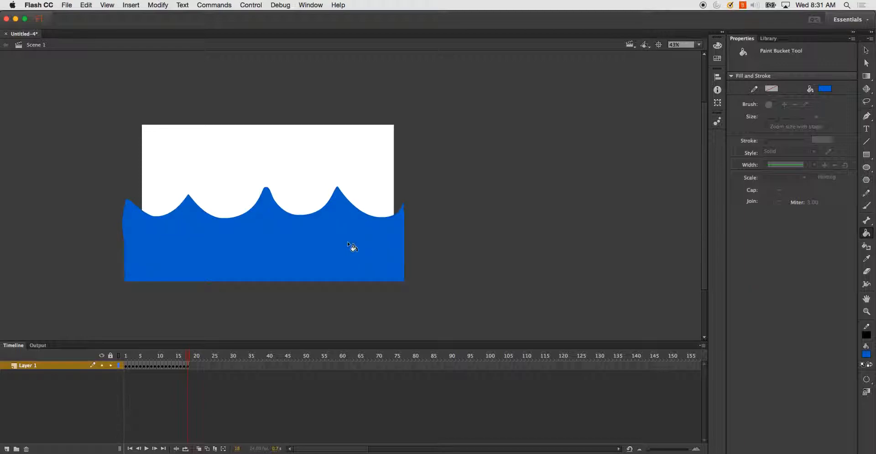
- Test the movie again to check the filled water animation, then close the preview
key("super+Return")
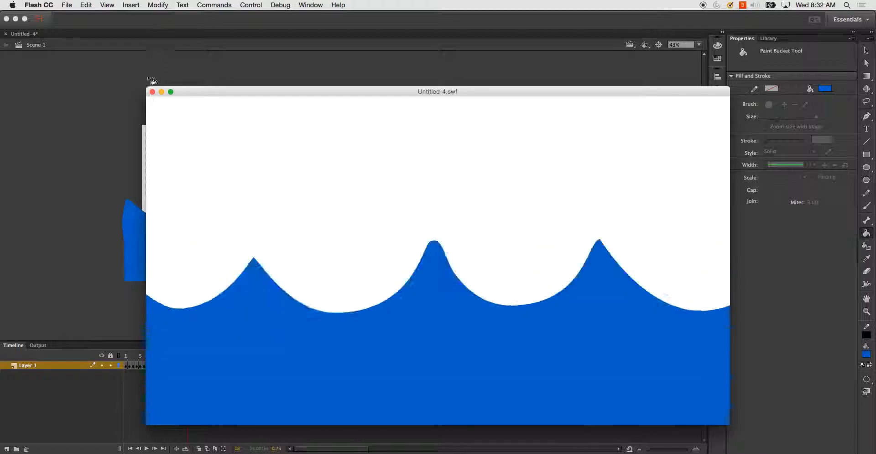
left_click(152, 92)
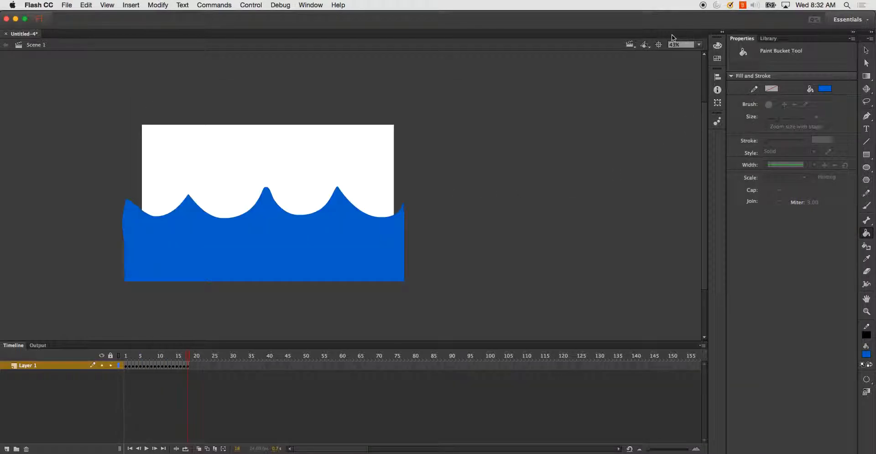